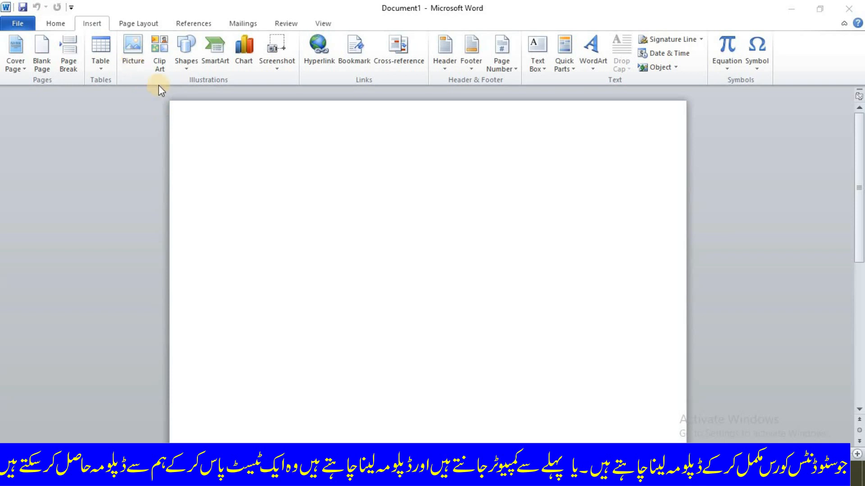
Insert the picture ASDF from the Pics From V S folder on the Desktop.
click(240, 174)
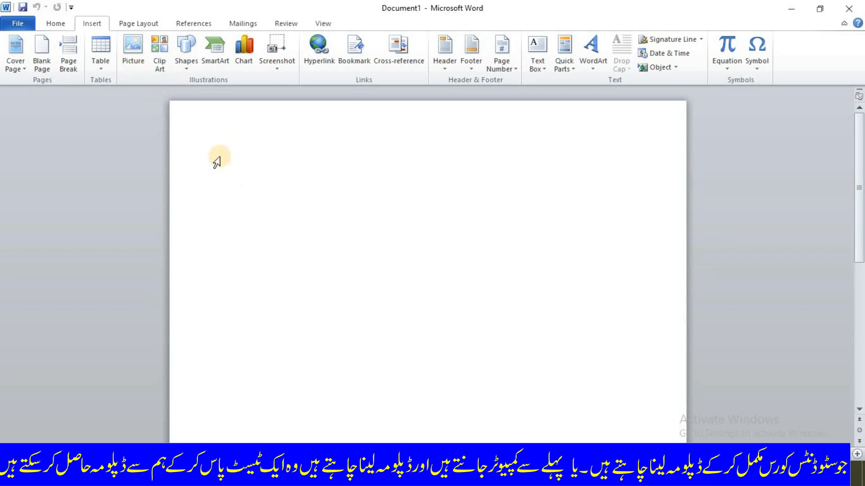
click(134, 47)
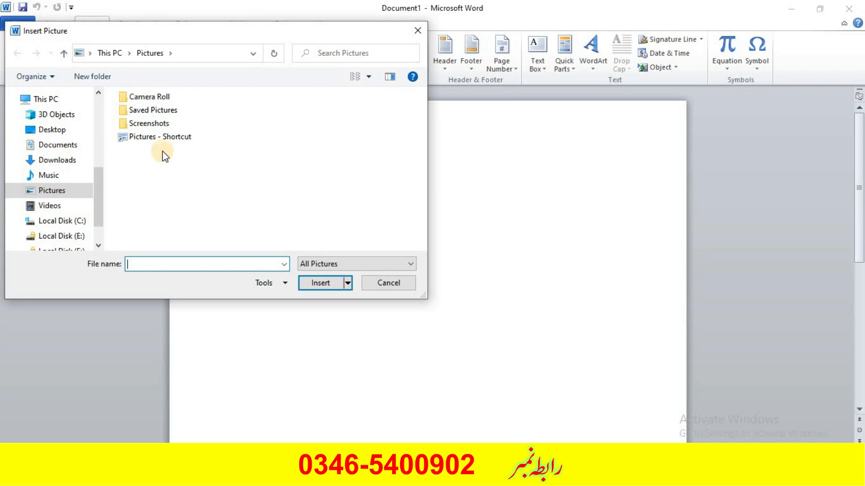
click(49, 130)
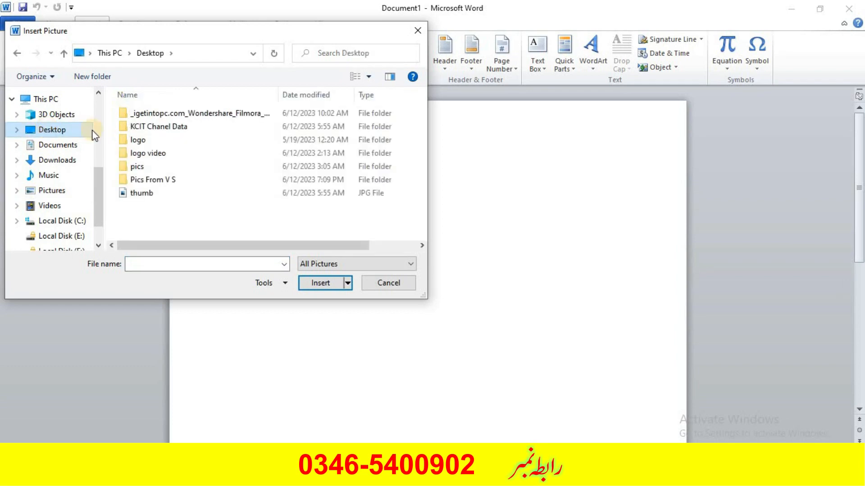
double_click(157, 181)
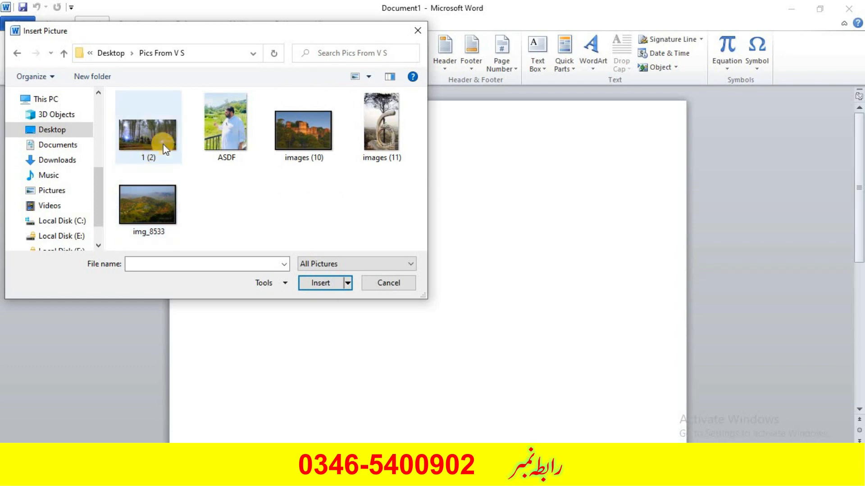
double_click(232, 120)
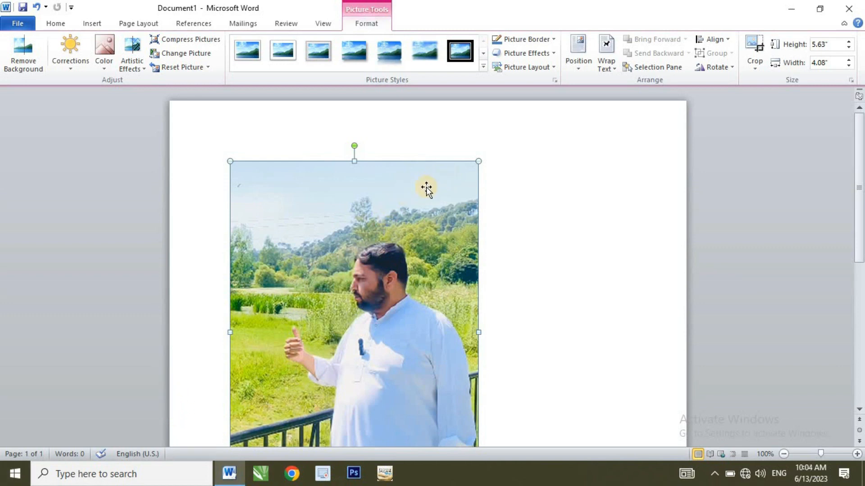
Set the picture's position to top left with square text wrapping so it can move freely.
drag(382, 216, 476, 156)
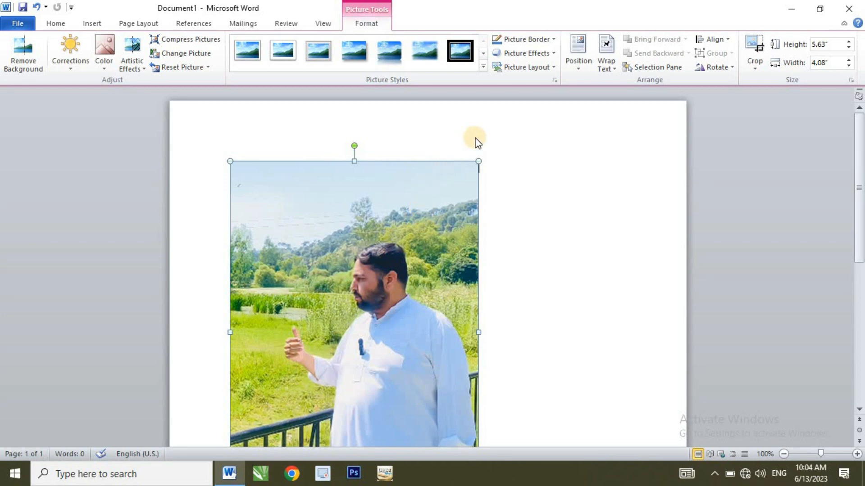
click(579, 72)
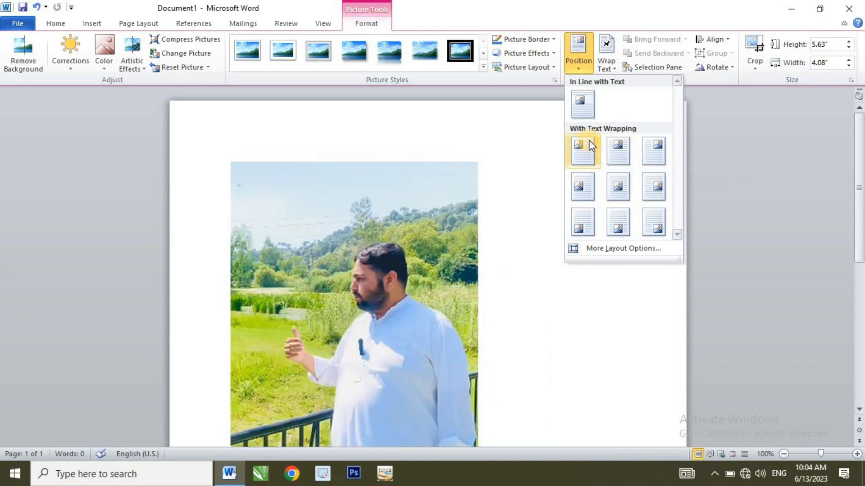
click(590, 144)
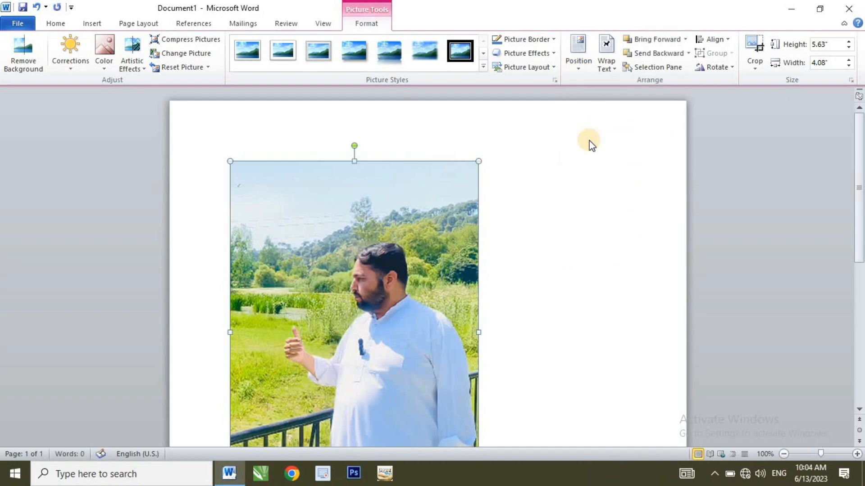
Move the picture slightly to the right on the page.
drag(445, 224, 544, 176)
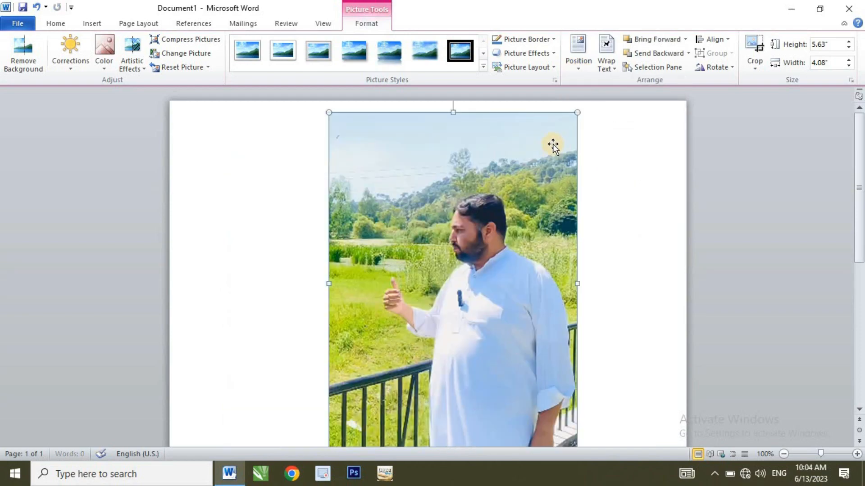
drag(486, 204, 483, 206)
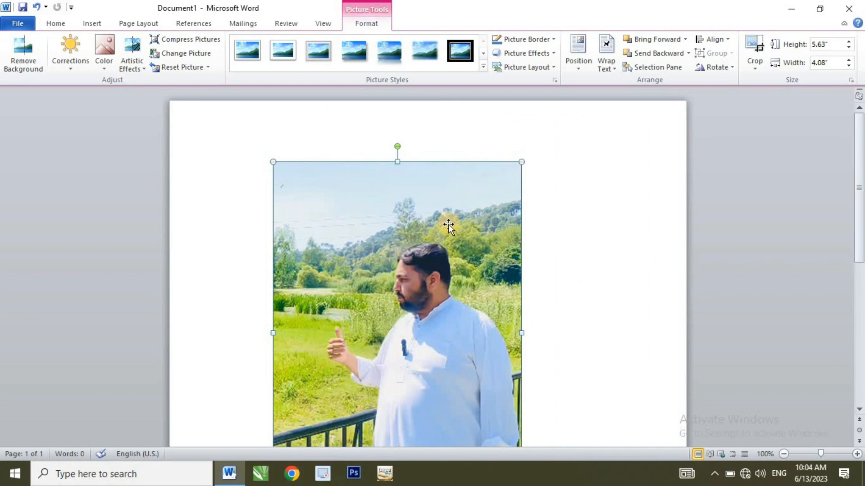
scroll(448, 224, down, 10)
scroll(448, 225, up, 6)
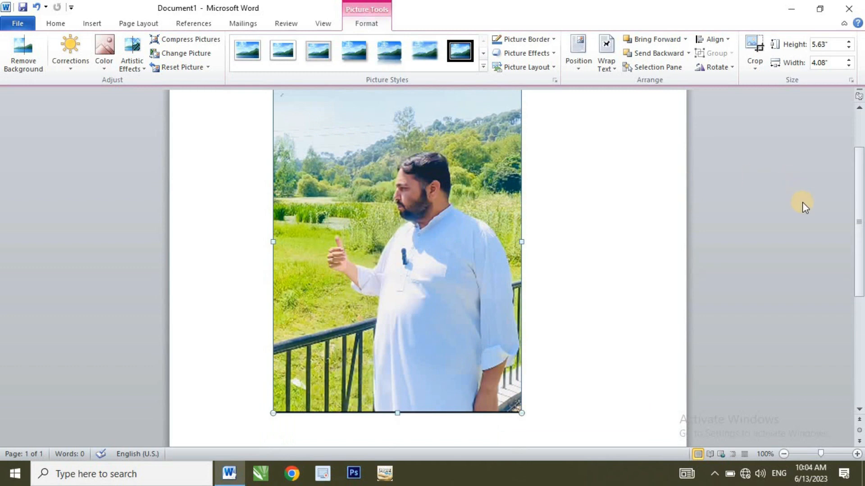
scroll(851, 174, up, 4)
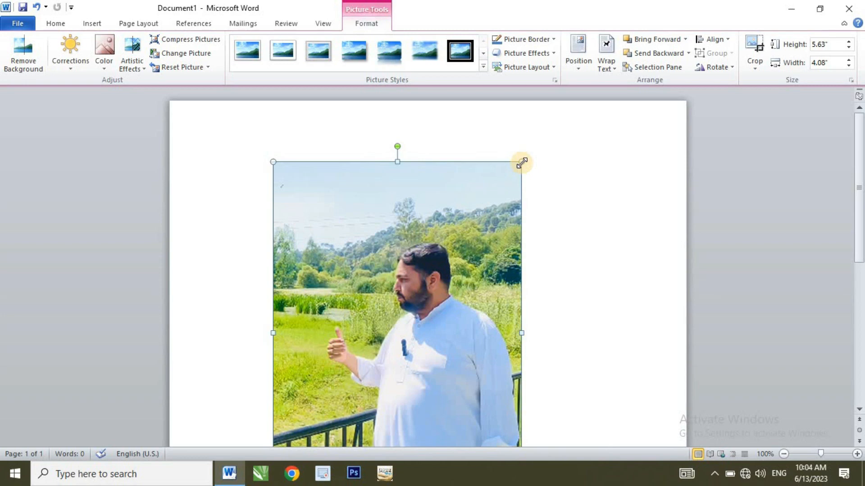
Shrink the picture from its corners to about 3.6" high by 2.61" wide and reposition it near the top.
drag(522, 163, 444, 125)
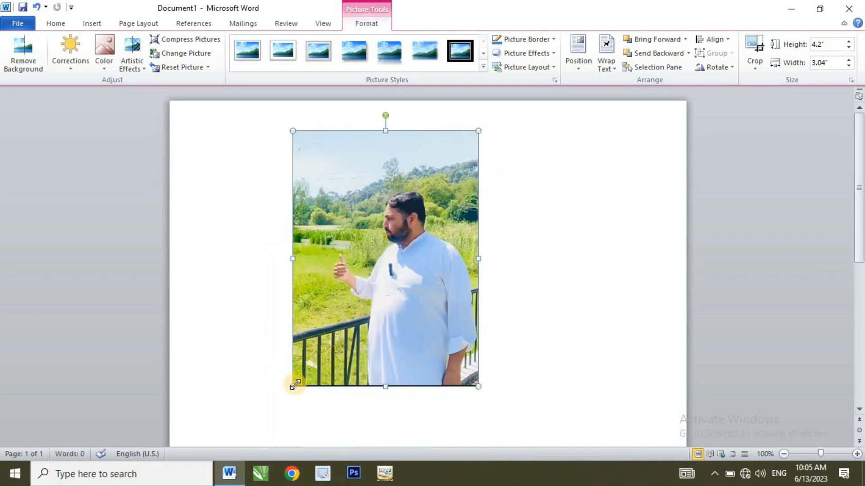
mouse_move(295, 385)
mouse_down()
mouse_move(347, 300)
mouse_move(348, 312)
mouse_move(294, 372)
mouse_move(295, 383)
mouse_up()
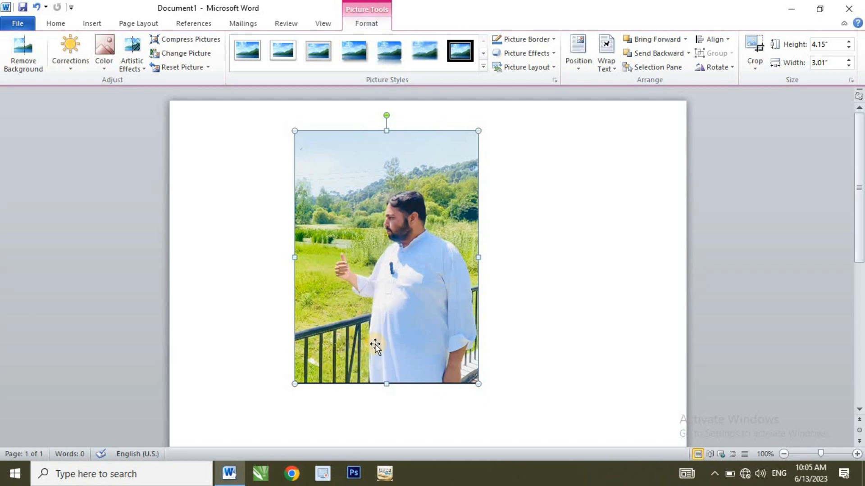
drag(477, 130, 454, 165)
drag(413, 186, 382, 128)
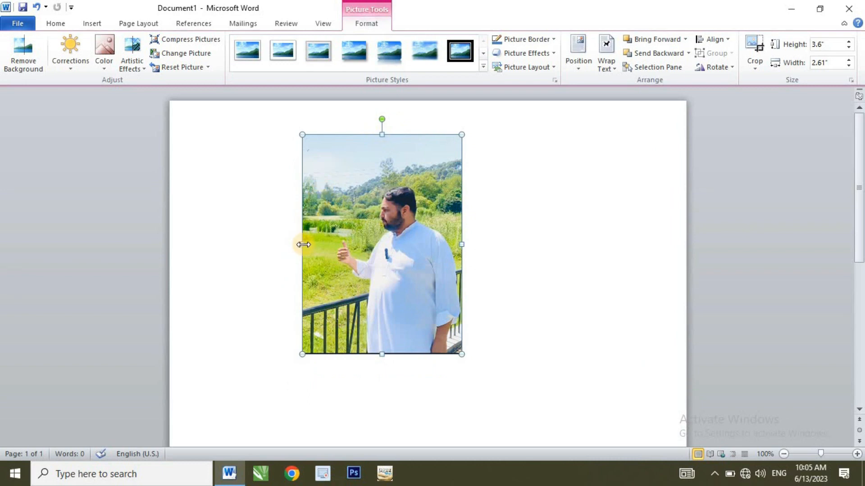
Try narrowing the picture from its left edge, then undo that change.
drag(303, 244, 362, 247)
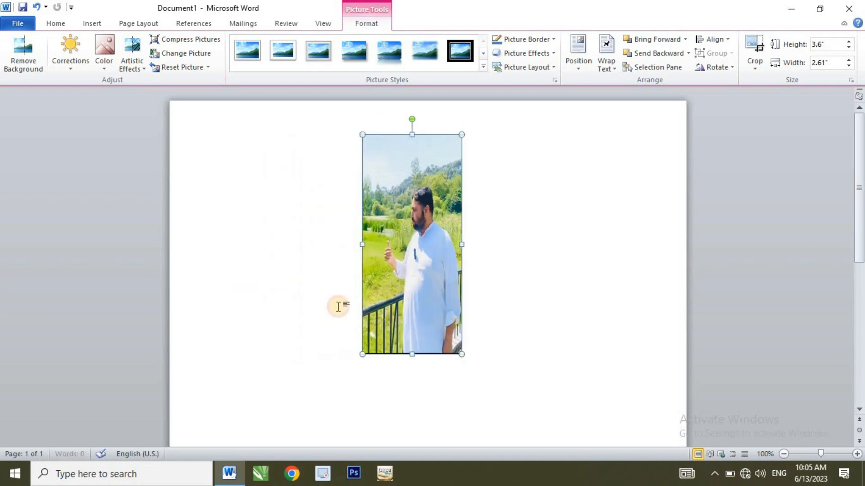
key(ctrl+z)
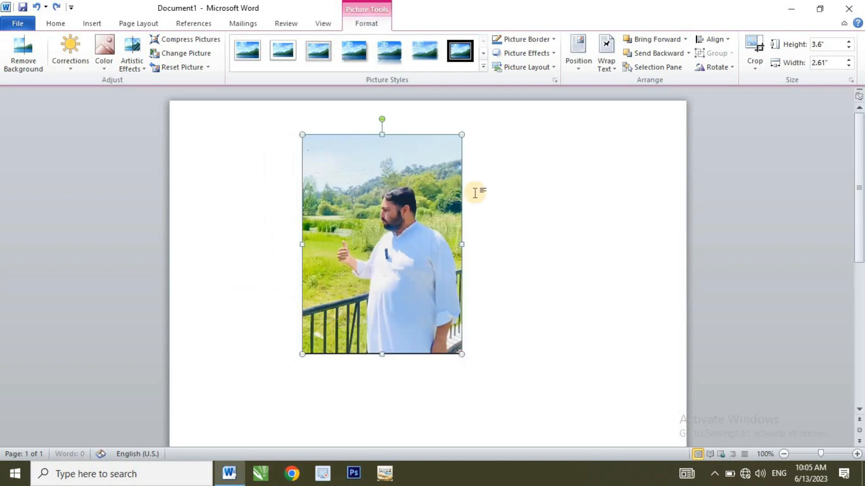
Move the picture right and enlarge it from its corners to about 4.53" high by 3.28" wide.
drag(446, 147, 466, 128)
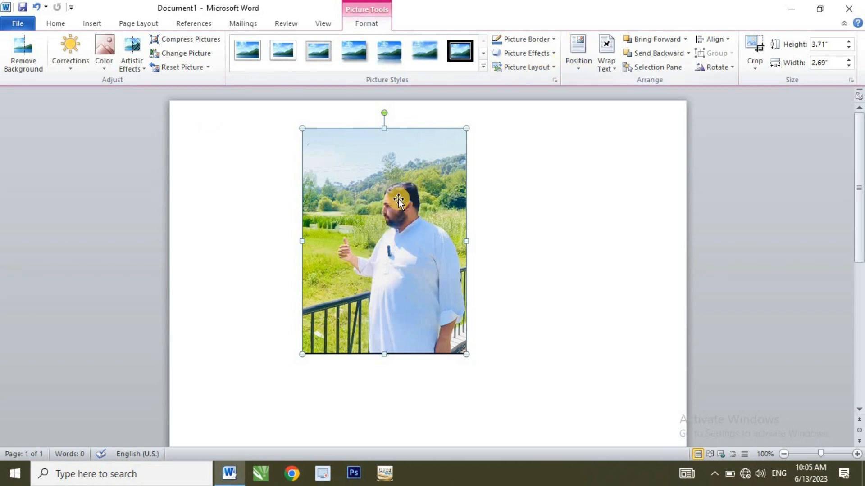
drag(452, 195, 543, 191)
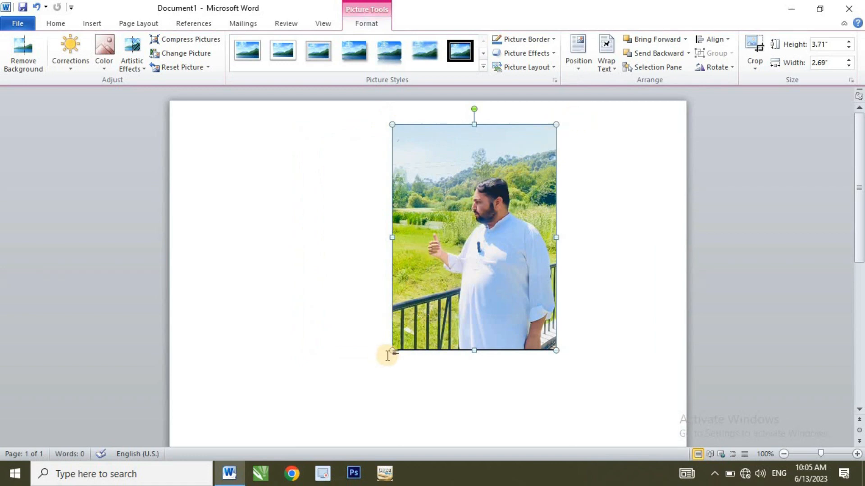
drag(392, 350, 356, 380)
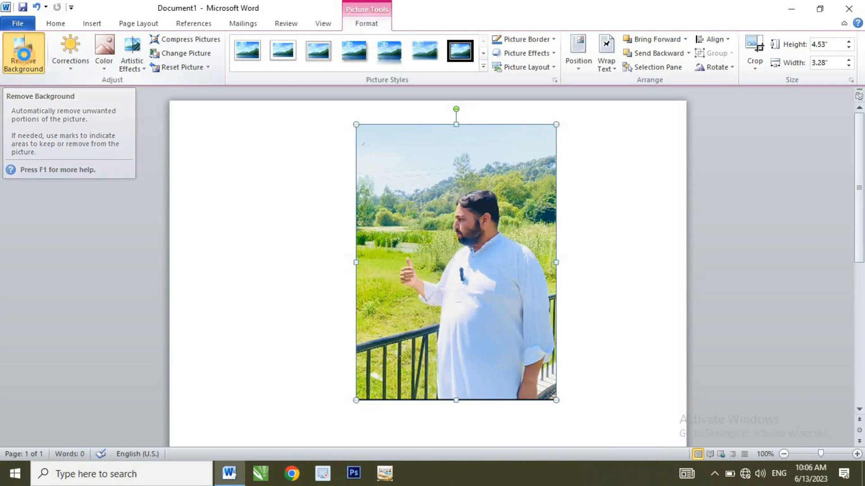
Start removing the picture's background and mark the man's white clothing and face as areas to keep.
click(25, 55)
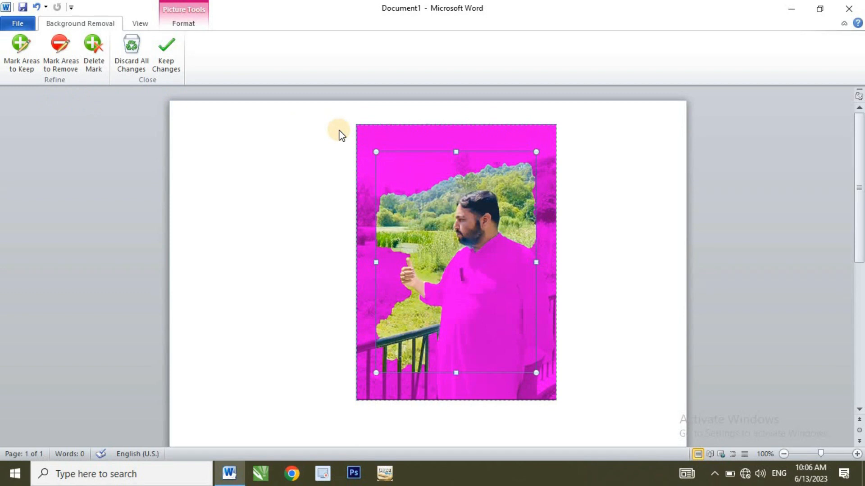
click(21, 58)
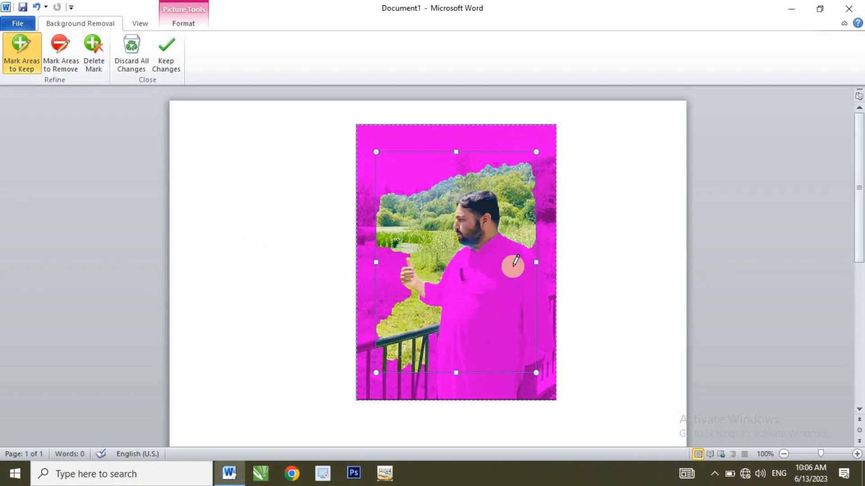
drag(481, 247, 476, 355)
drag(474, 390, 470, 392)
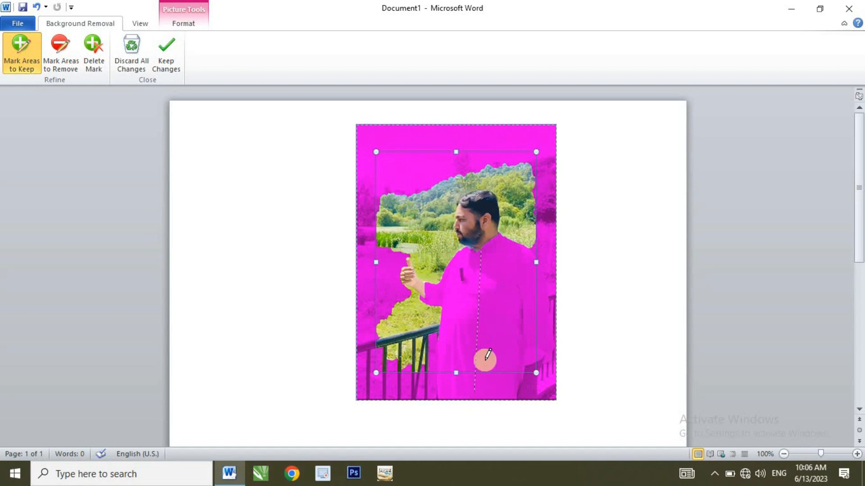
drag(495, 243, 499, 314)
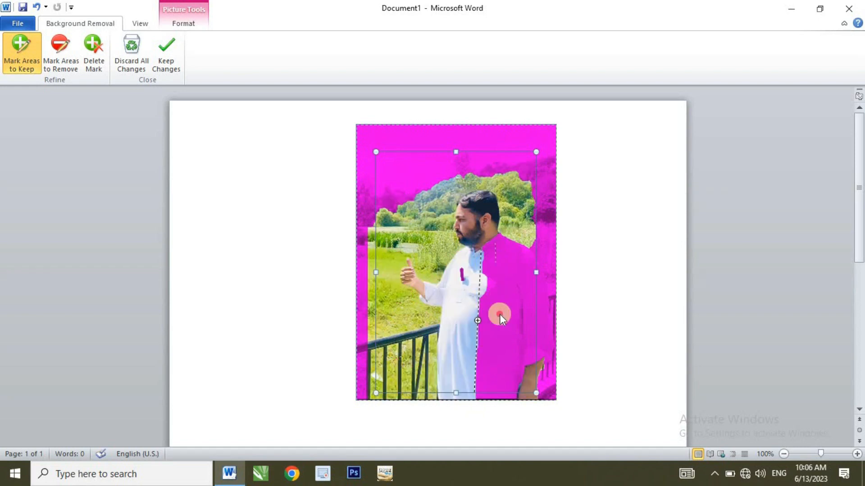
drag(503, 388, 500, 390)
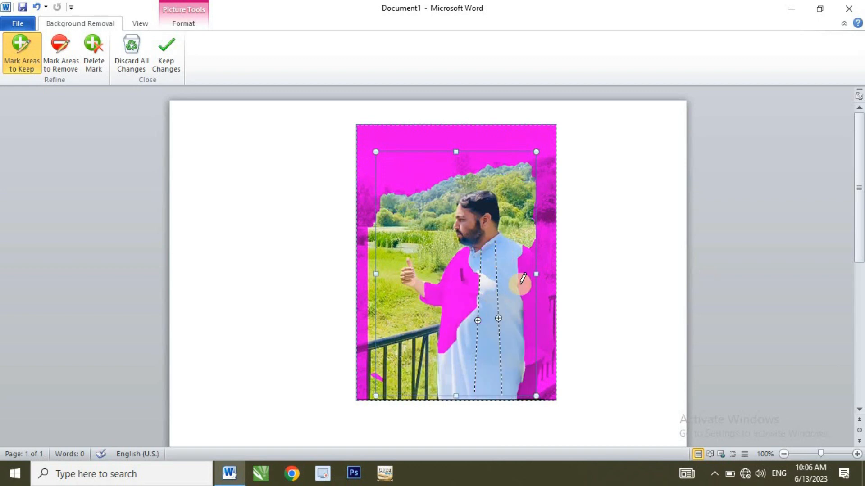
drag(532, 366, 525, 388)
drag(468, 266, 457, 393)
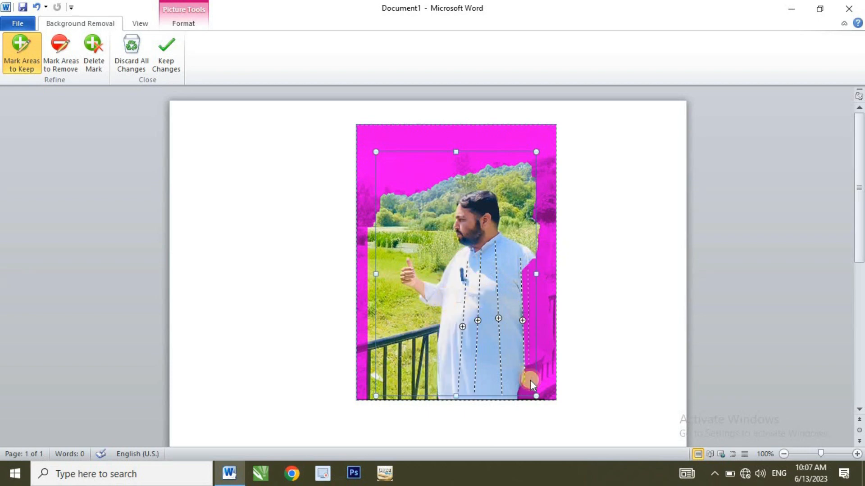
drag(530, 383, 531, 373)
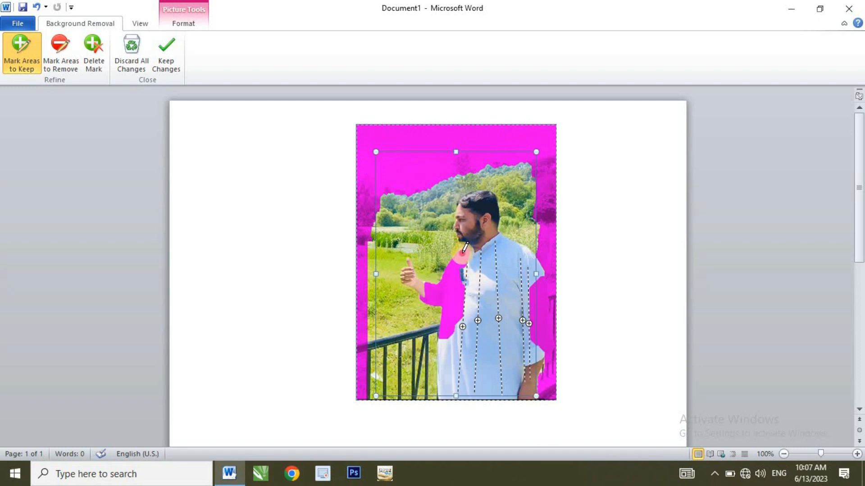
drag(464, 250, 443, 319)
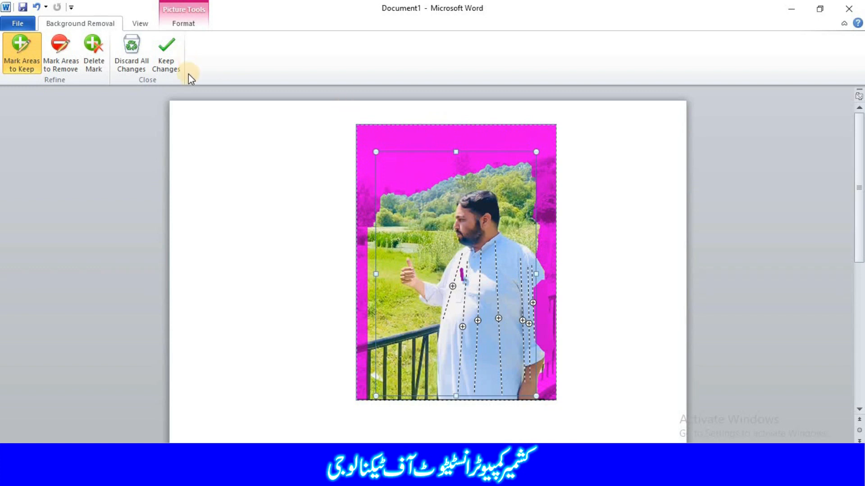
Mark the sky, landscape behind the man and the railing as areas to remove from the picture.
click(62, 63)
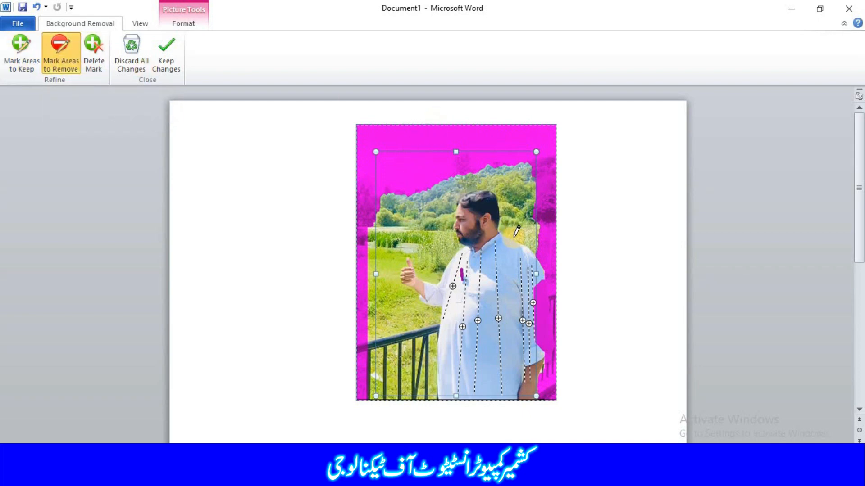
click(481, 233)
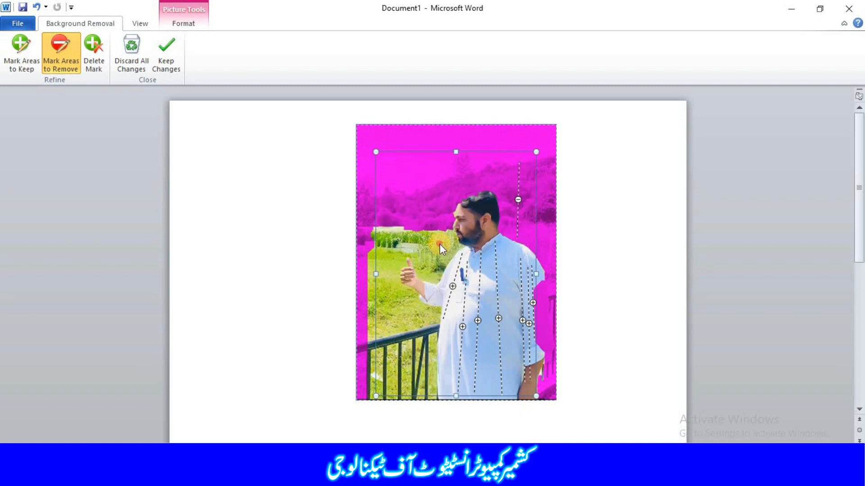
mouse_move(374, 240)
mouse_down()
mouse_move(410, 233)
mouse_move(437, 244)
mouse_up()
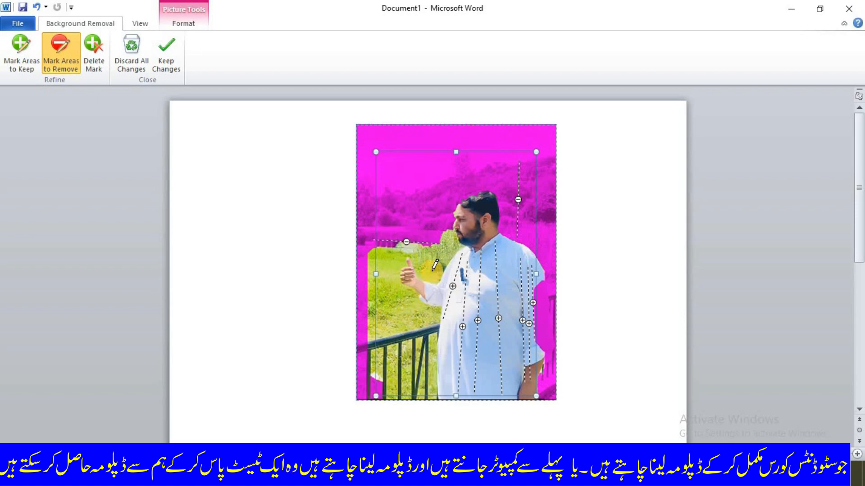
drag(441, 223, 433, 270)
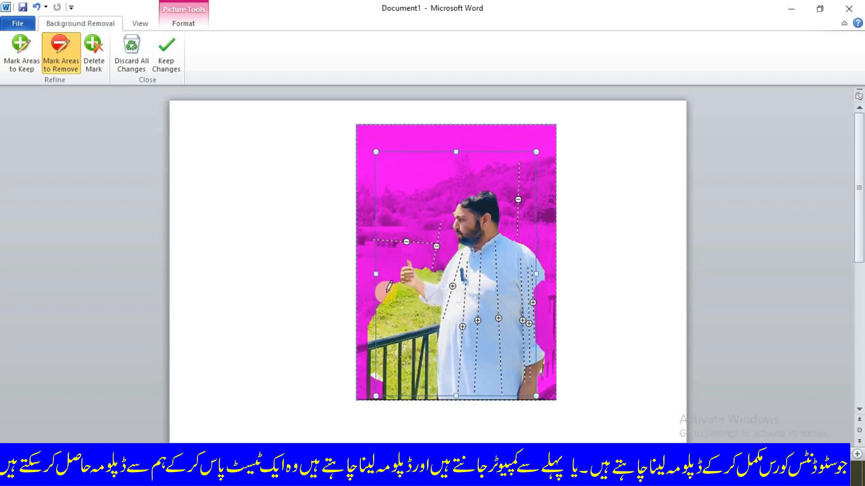
drag(387, 293, 386, 298)
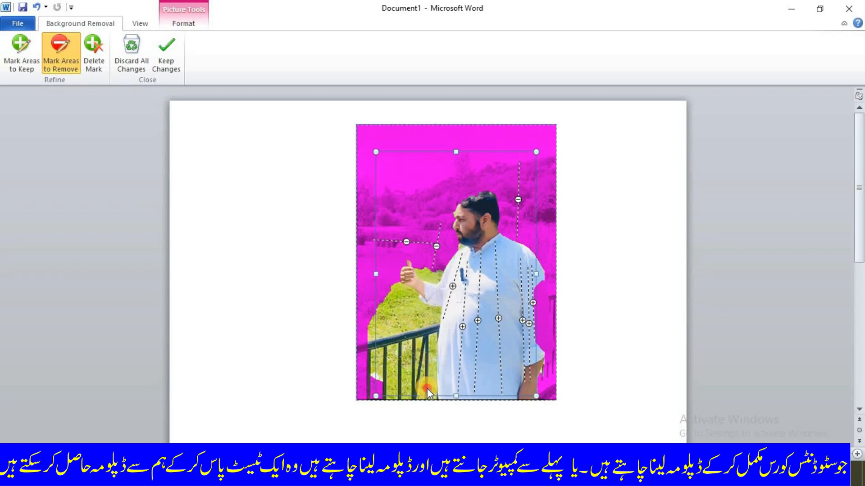
drag(426, 388, 426, 395)
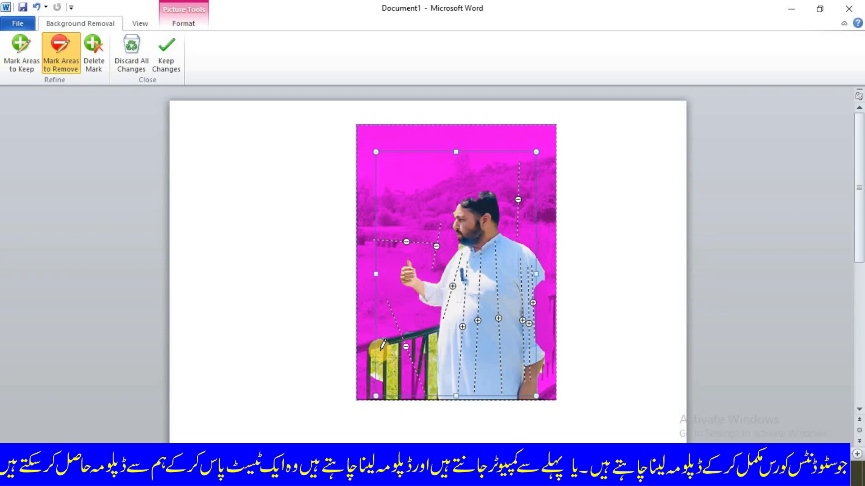
drag(387, 342, 389, 396)
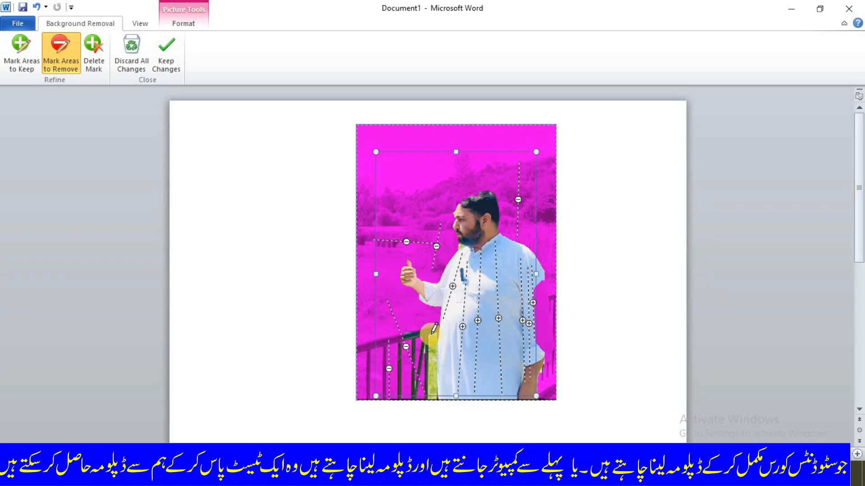
drag(434, 329, 423, 420)
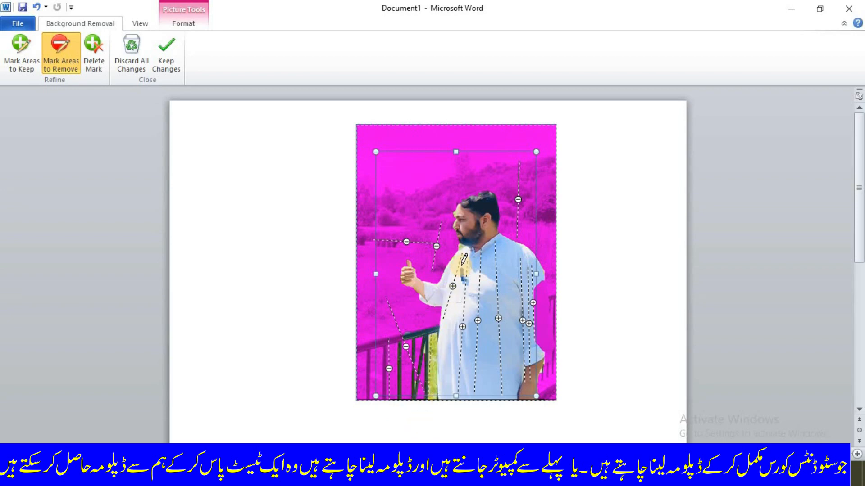
drag(464, 323, 467, 320)
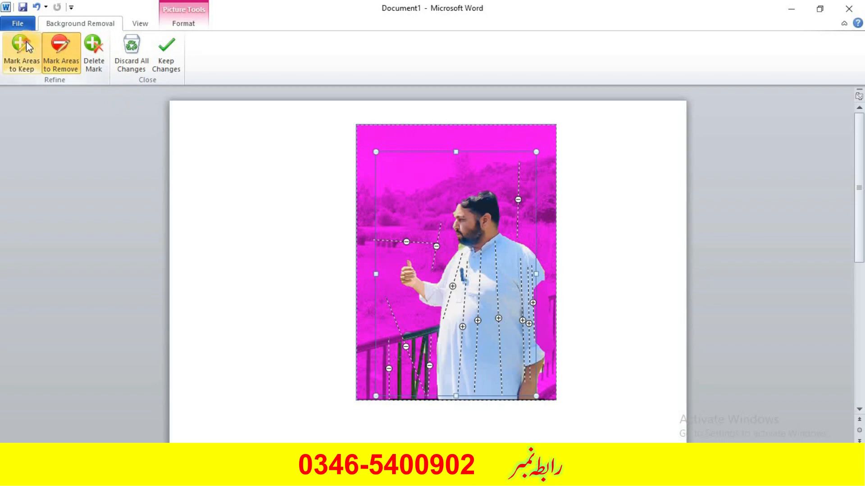
Mark the edge of the man's arm and his hair as areas to keep, and the sky above his head to remove.
click(22, 51)
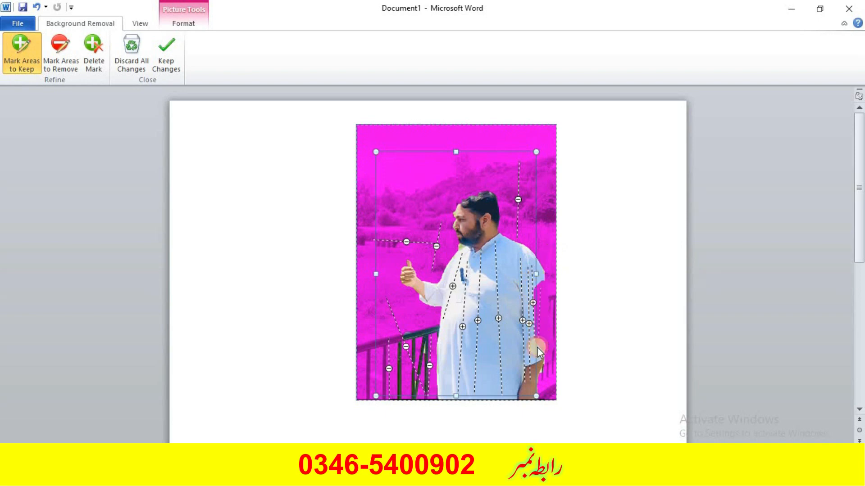
drag(537, 347, 537, 353)
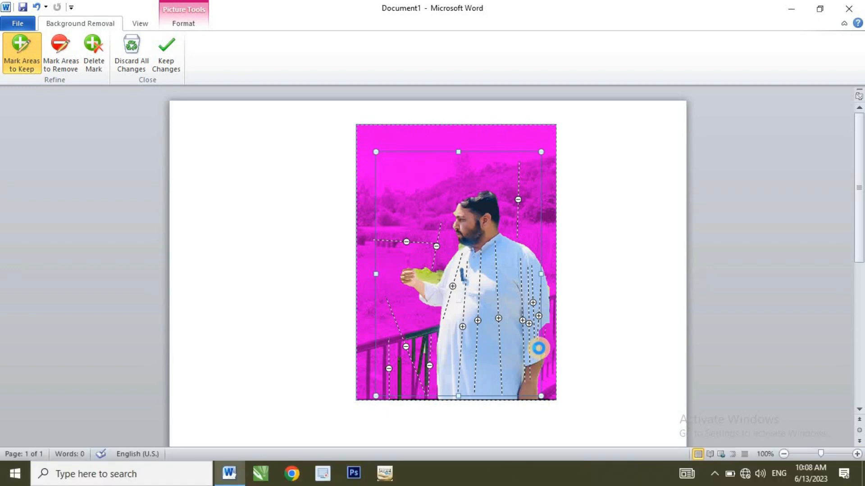
drag(558, 337, 529, 344)
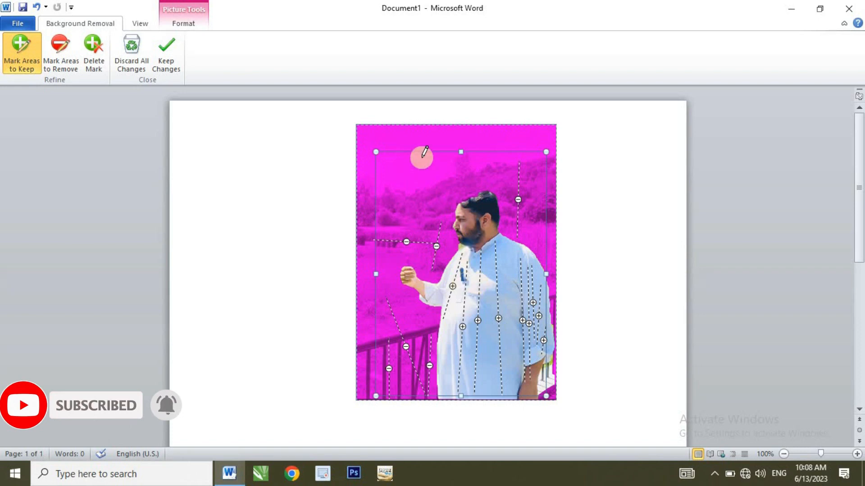
click(60, 54)
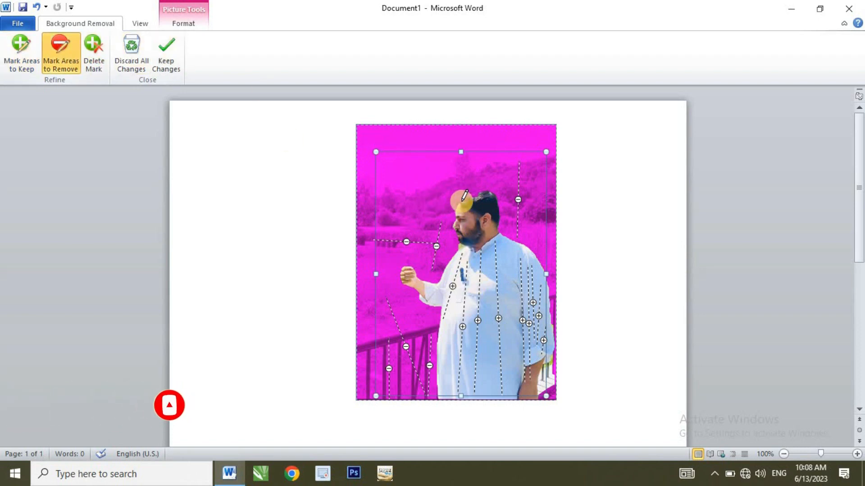
drag(477, 194, 468, 196)
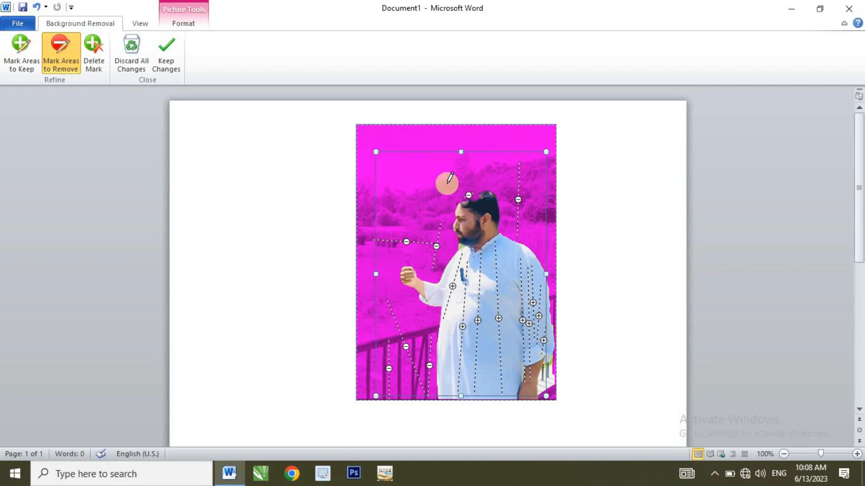
click(23, 57)
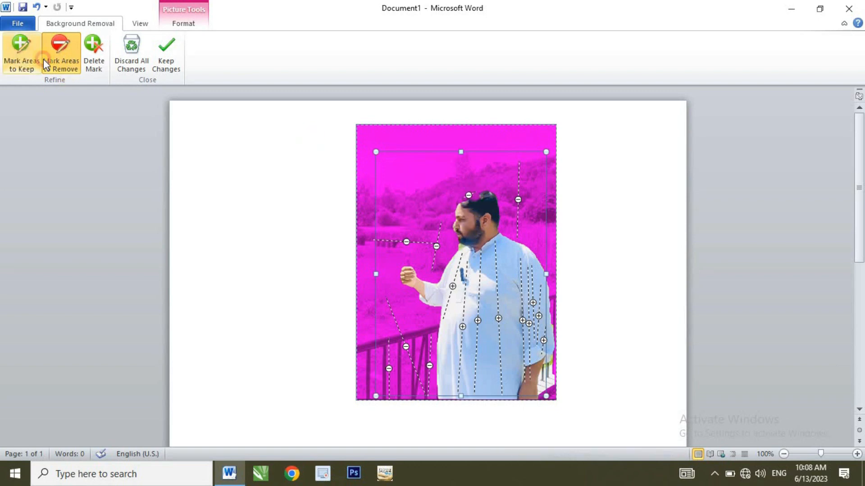
click(476, 203)
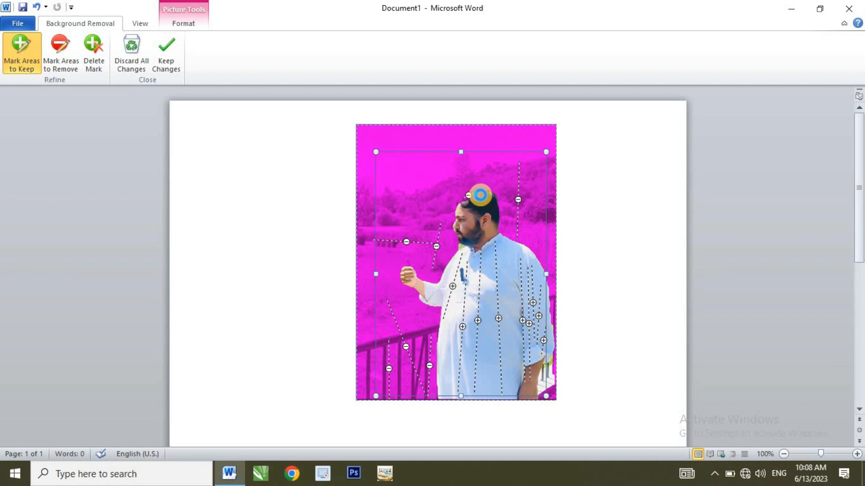
click(468, 189)
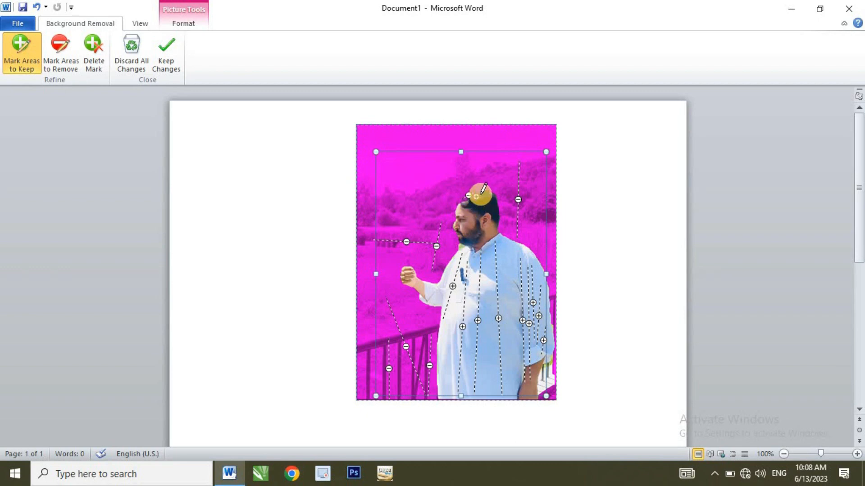
Keep the background removal changes and deselect the picture.
click(164, 50)
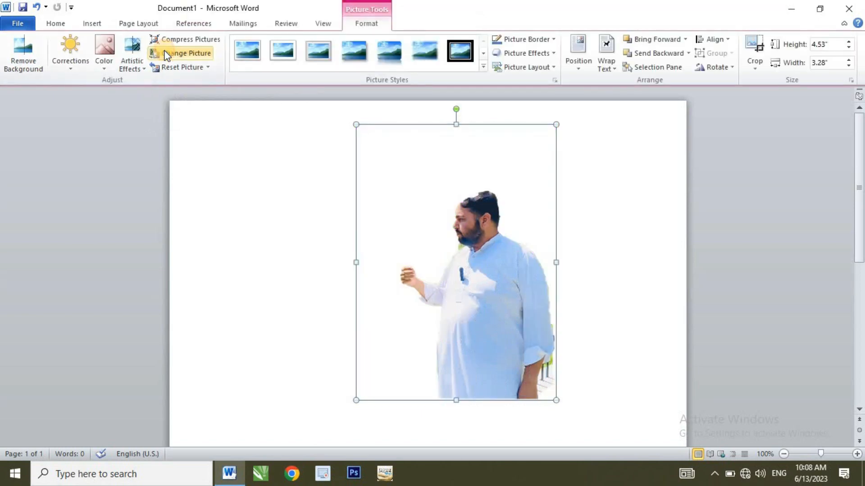
click(461, 192)
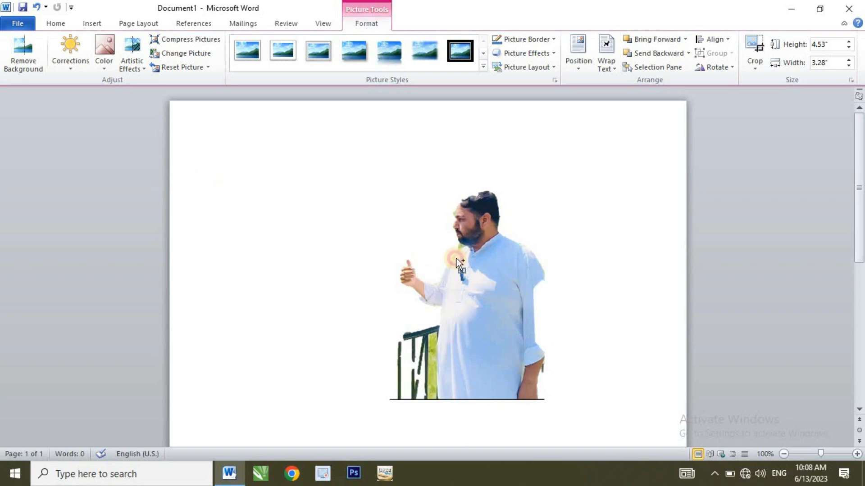
Undo the background removal and all earlier picture edits until the document is empty again.
key(ctrl+z)
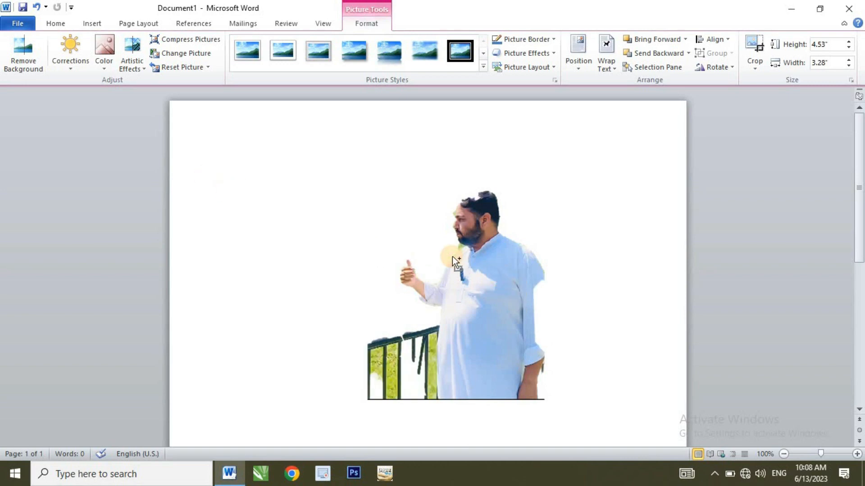
key(ctrl+z)
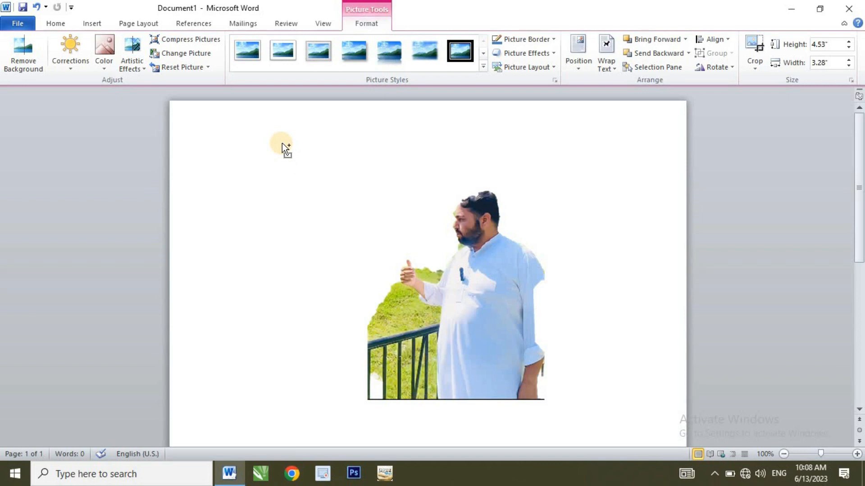
key(ctrl+z)
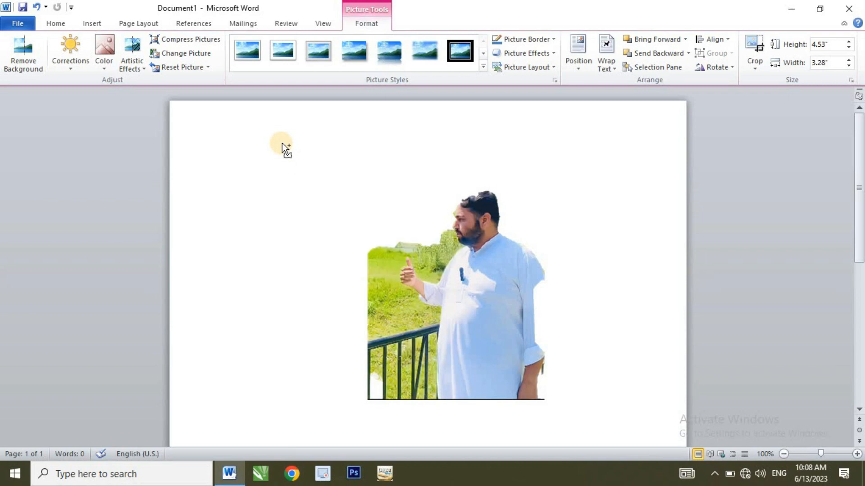
key(ctrl+z)
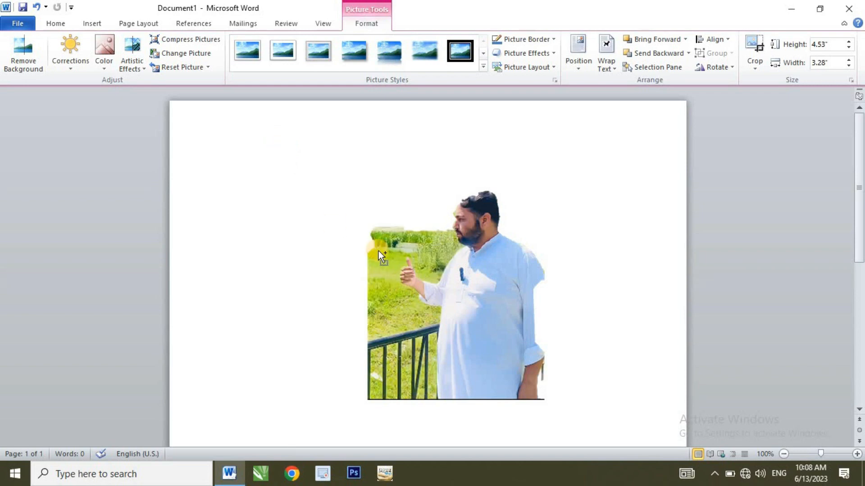
key(ctrl+z)
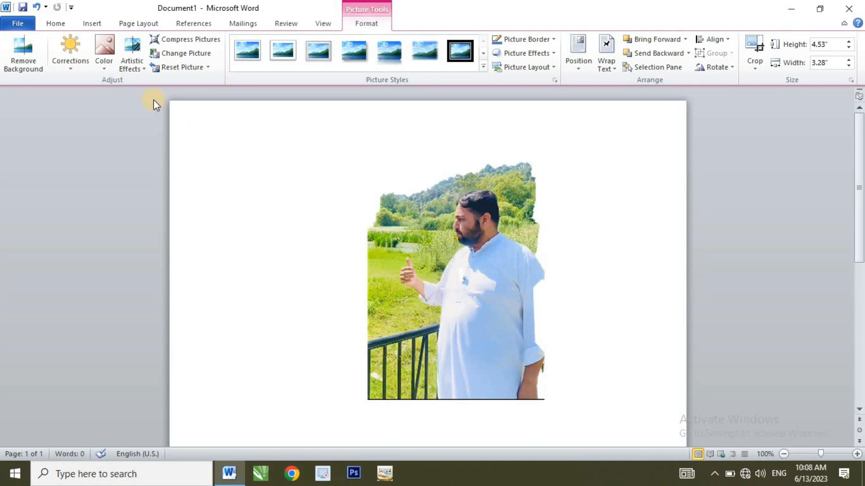
key(ctrl+z)
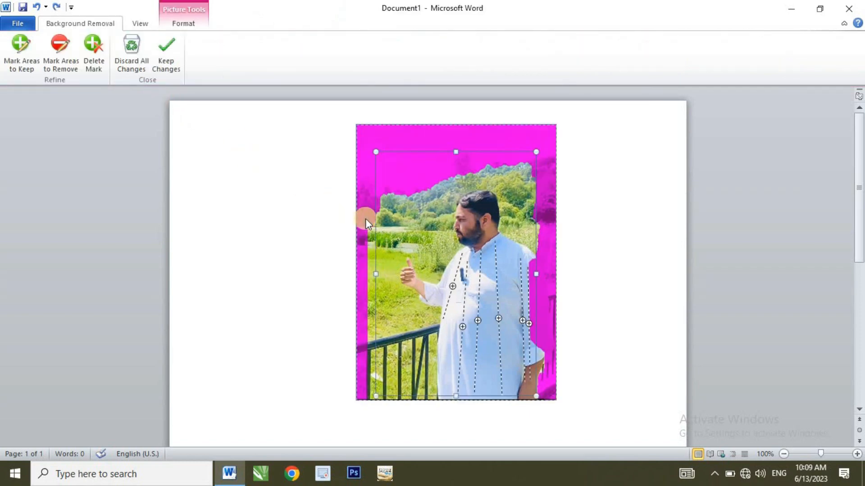
key(ctrl+z)
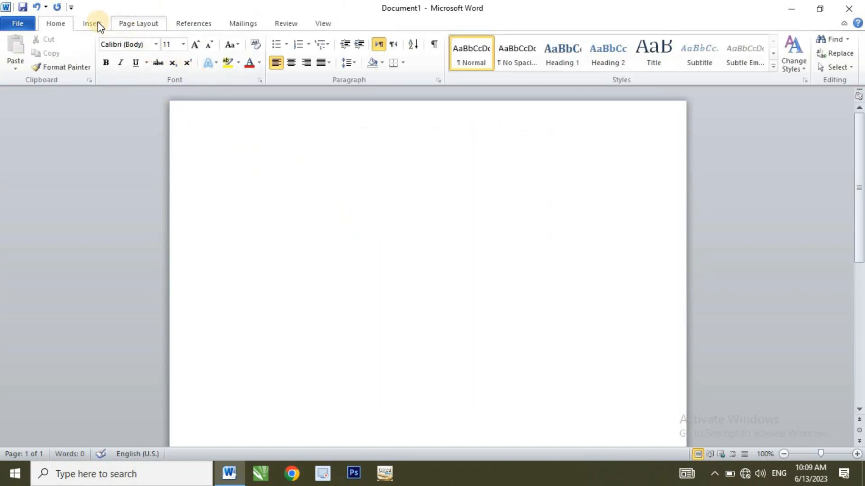
Insert the picture "images (10)" from the Pics From V S folder on the Desktop.
click(94, 24)
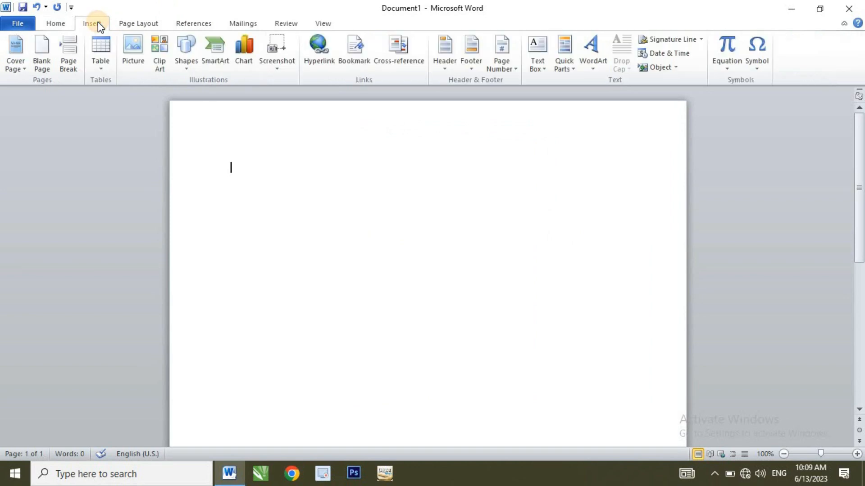
click(135, 45)
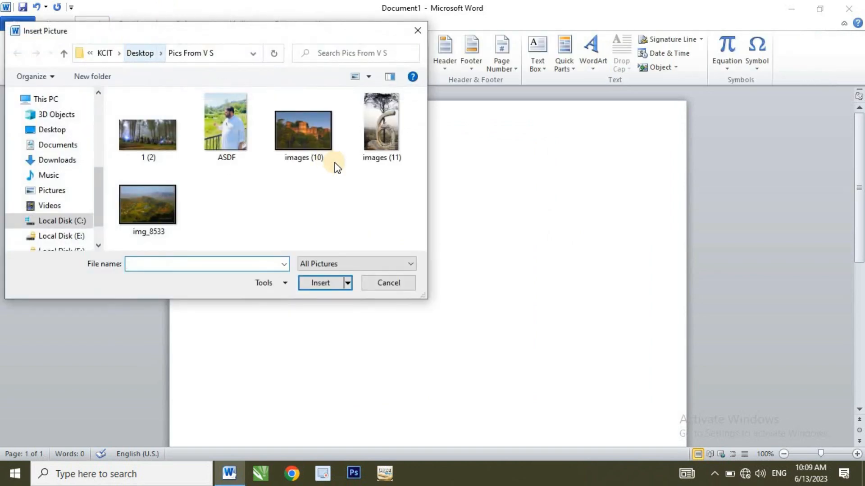
double_click(299, 128)
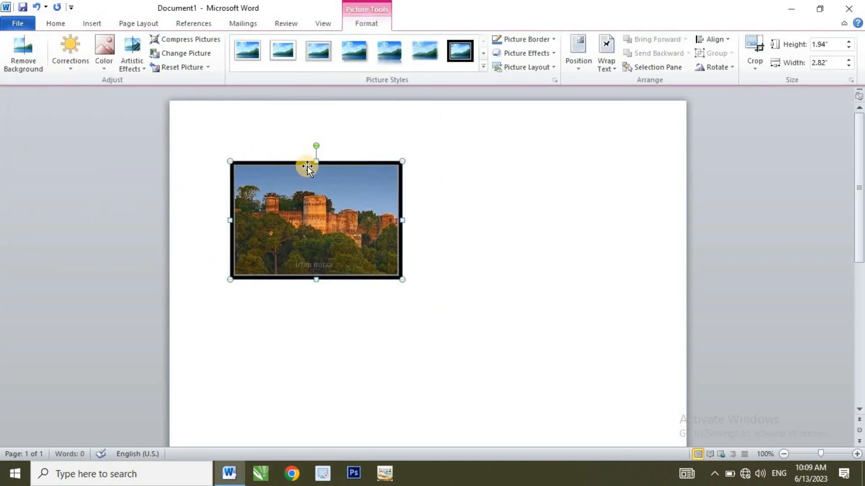
Place the picture at the top centre of the page and enlarge it from its corner to about 3.15" high by 4.58" wide.
click(575, 56)
click(619, 145)
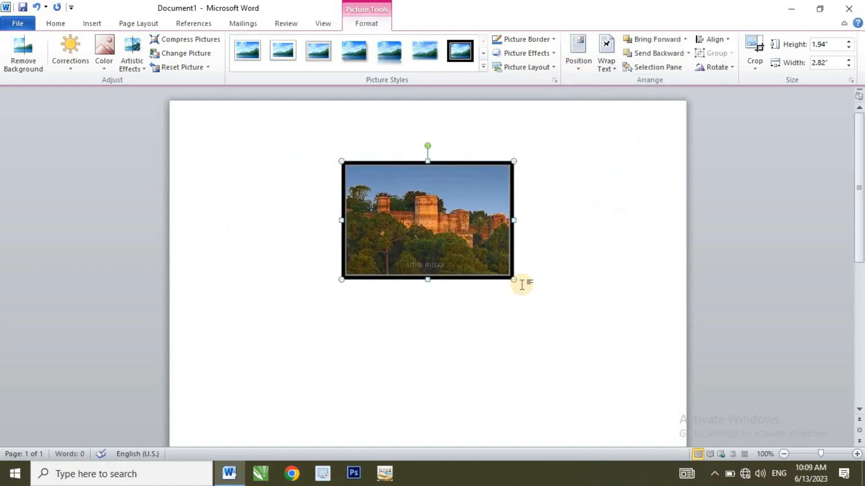
drag(513, 278, 620, 353)
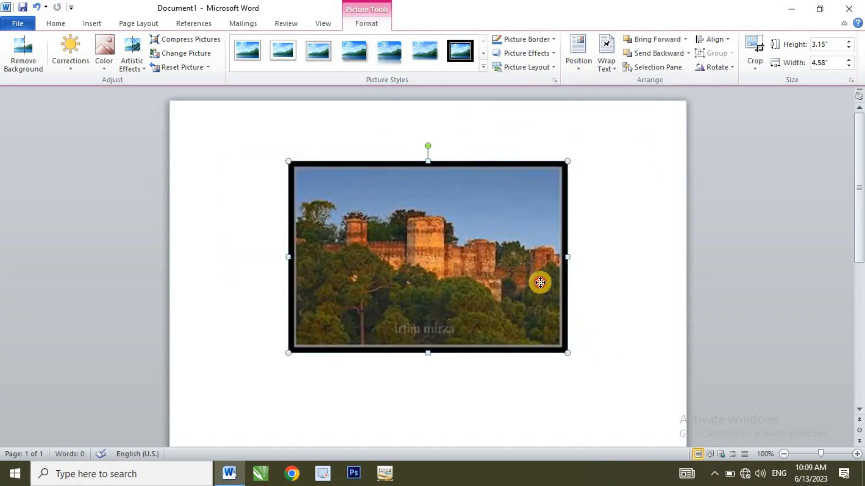
drag(540, 283, 552, 243)
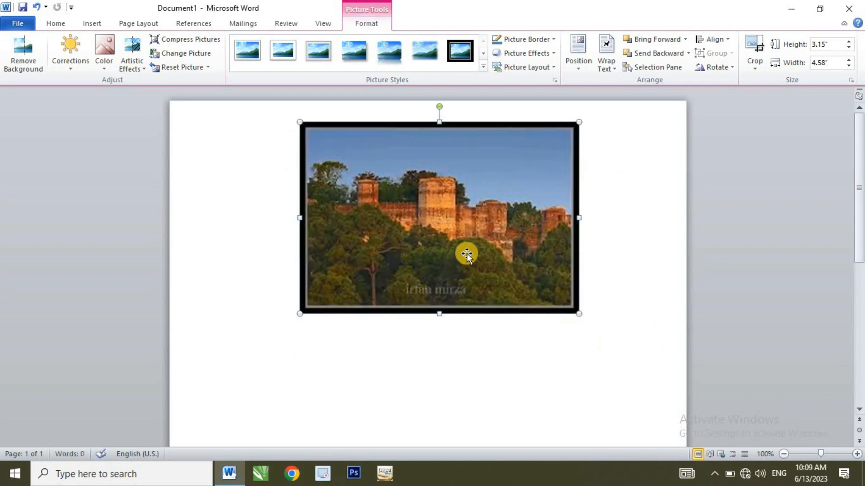
Apply the highest colour saturation preset to the picture and move it toward the right side of the page.
click(71, 64)
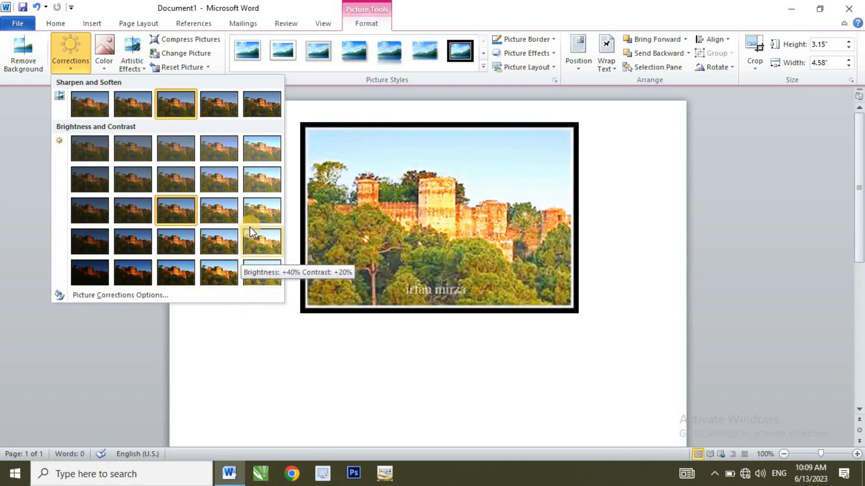
click(338, 210)
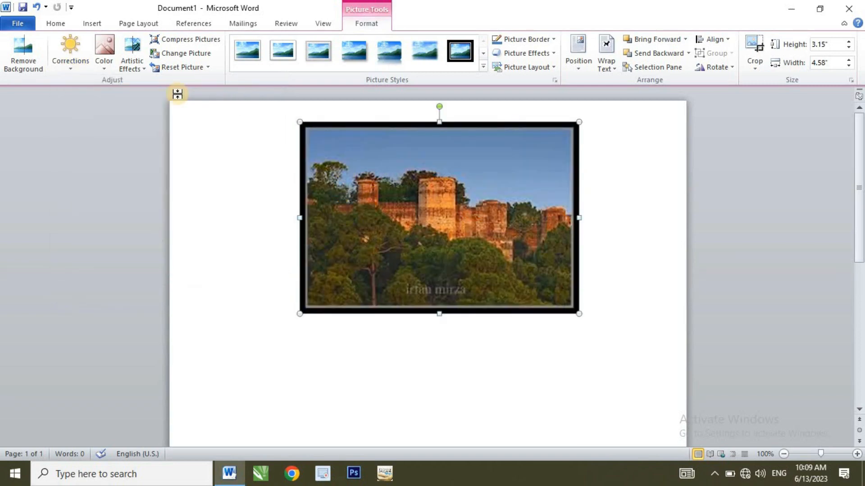
click(110, 55)
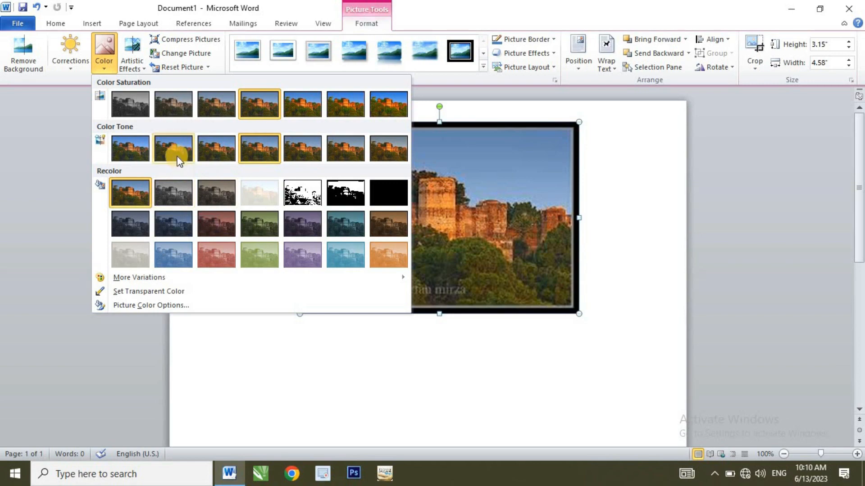
click(381, 103)
drag(374, 131, 453, 131)
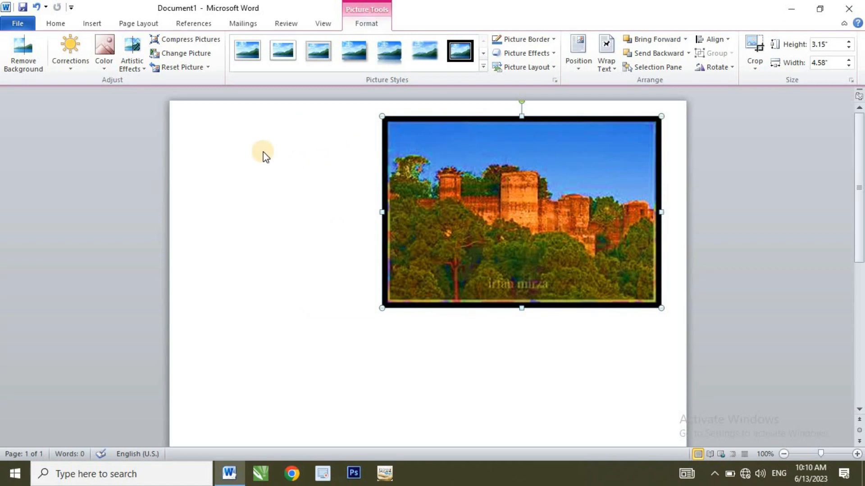
Apply the Texturizer artistic effect to the picture.
click(128, 67)
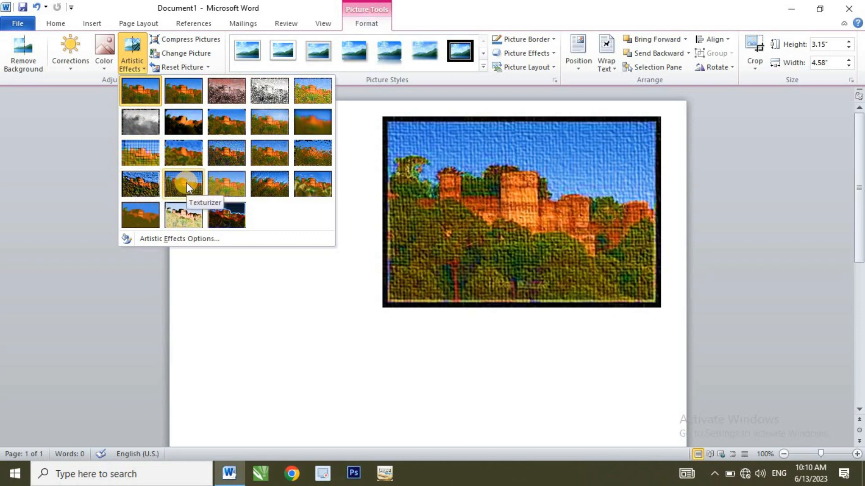
click(187, 183)
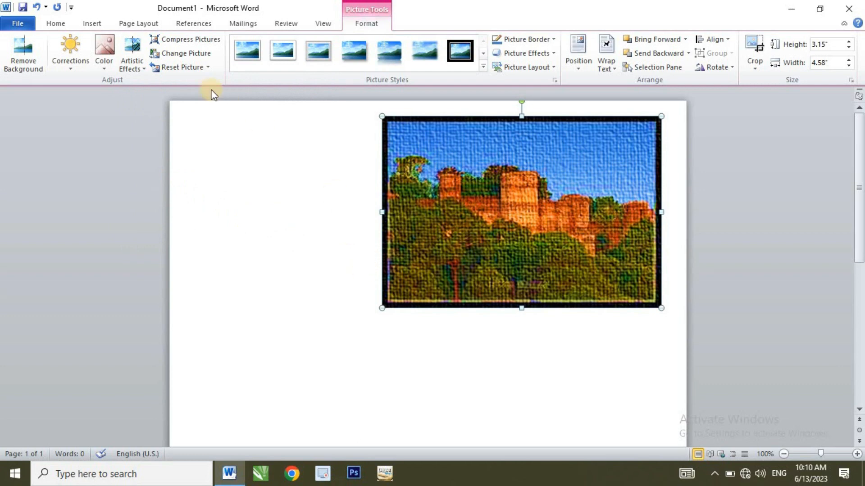
Examine the Compress Pictures options for the picture without changing anything.
click(193, 44)
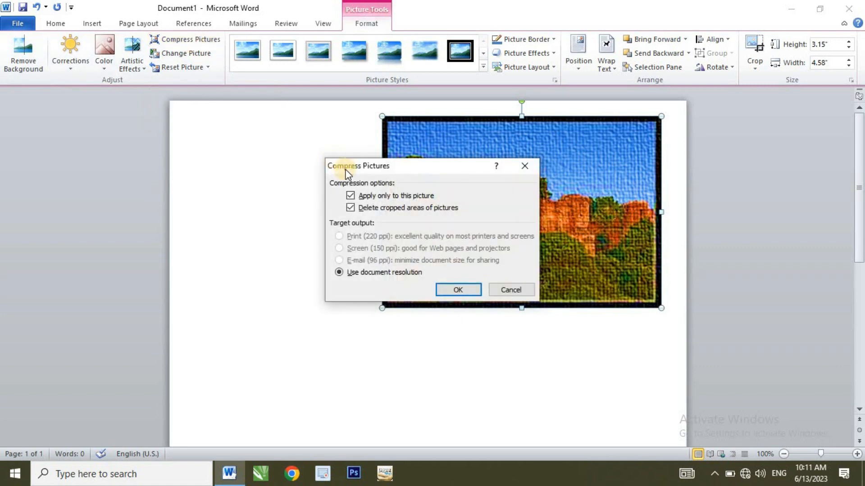
drag(352, 166, 177, 138)
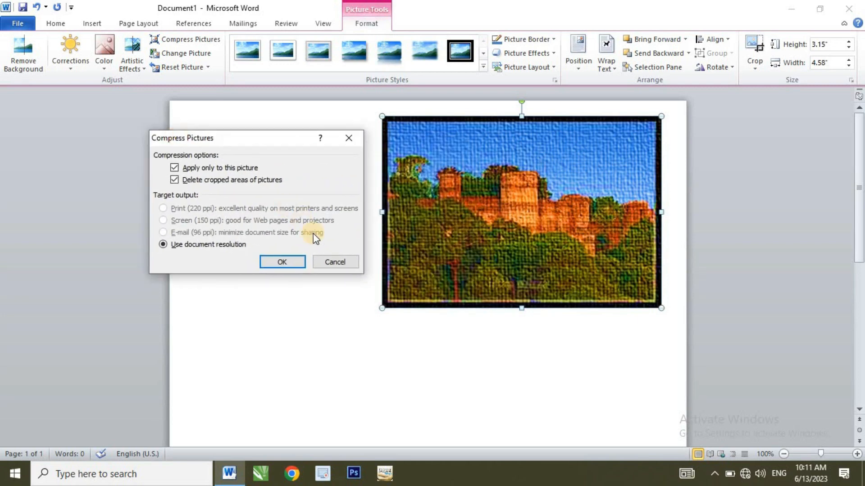
click(335, 262)
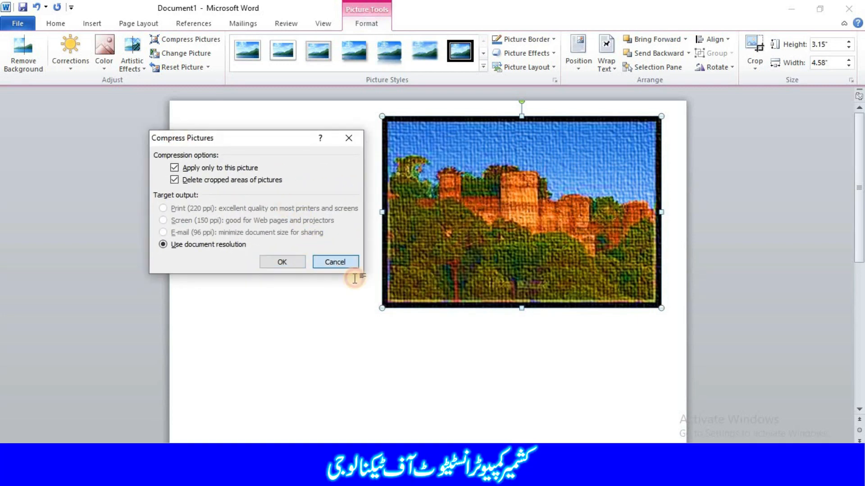
click(382, 311)
click(381, 307)
mouse_move(379, 304)
mouse_down()
mouse_move(324, 352)
mouse_move(380, 311)
mouse_up()
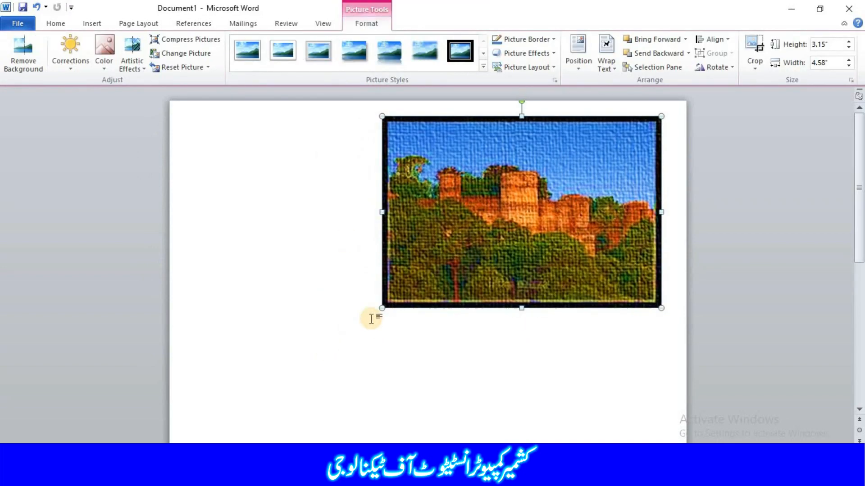
click(213, 42)
drag(381, 167, 215, 140)
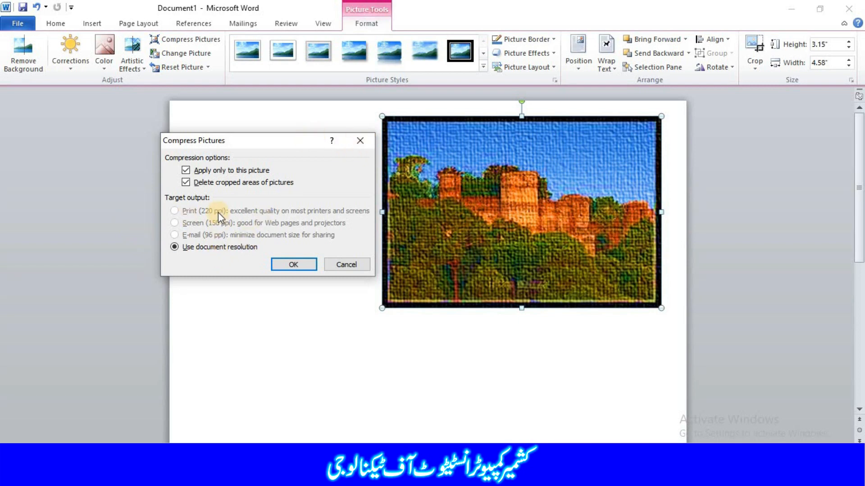
click(360, 142)
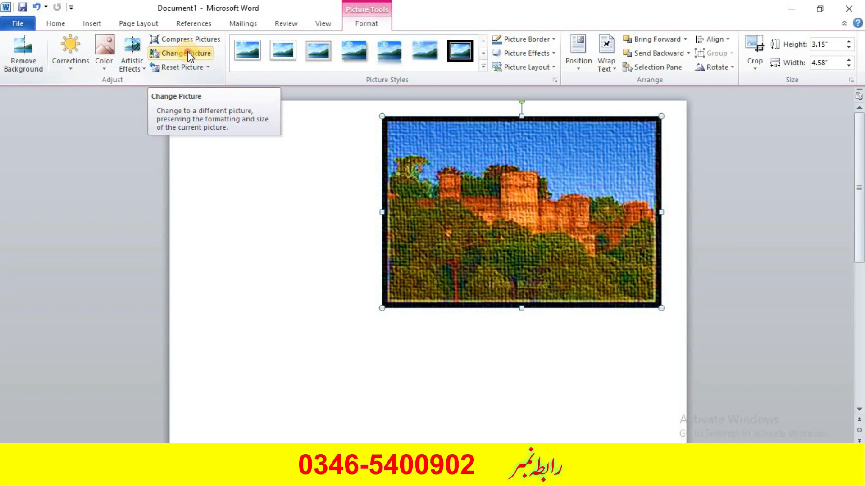
Change the picture to "1 (2)" from the Pics From V S folder and nudge it slightly.
click(188, 54)
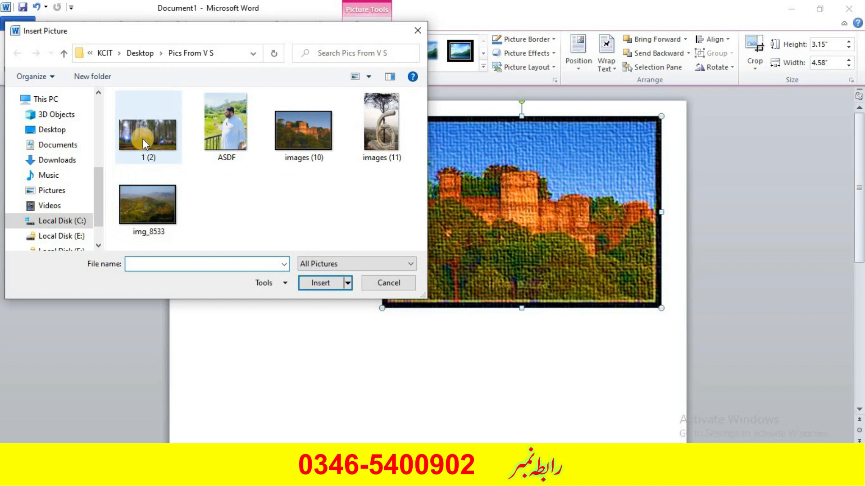
double_click(172, 138)
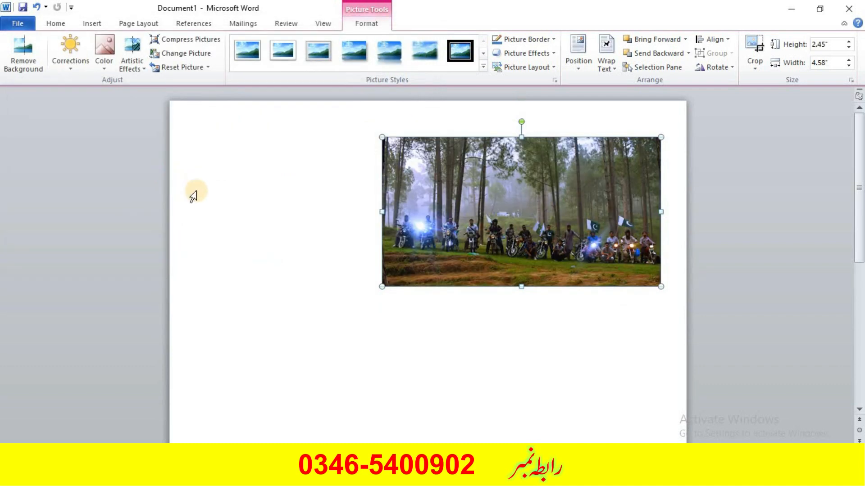
mouse_move(469, 205)
mouse_down()
mouse_move(414, 236)
mouse_move(463, 210)
mouse_up()
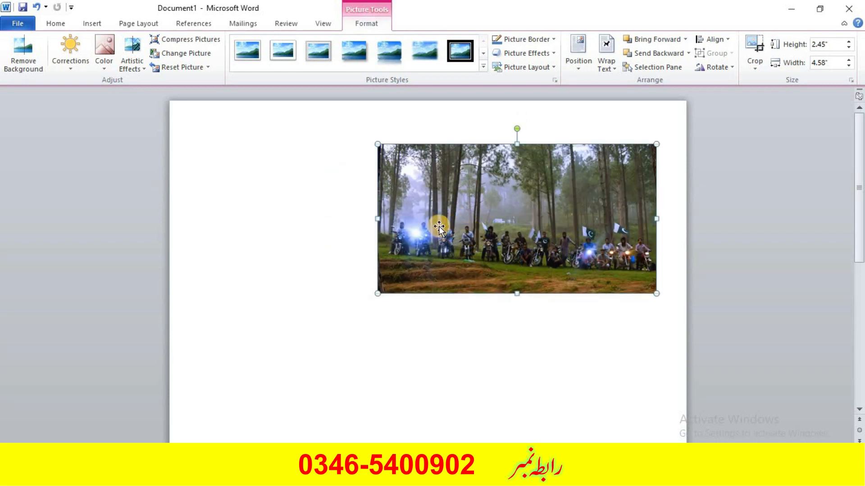
Compress the picture for E-mail (96 ppi) output and undo the compression.
click(203, 42)
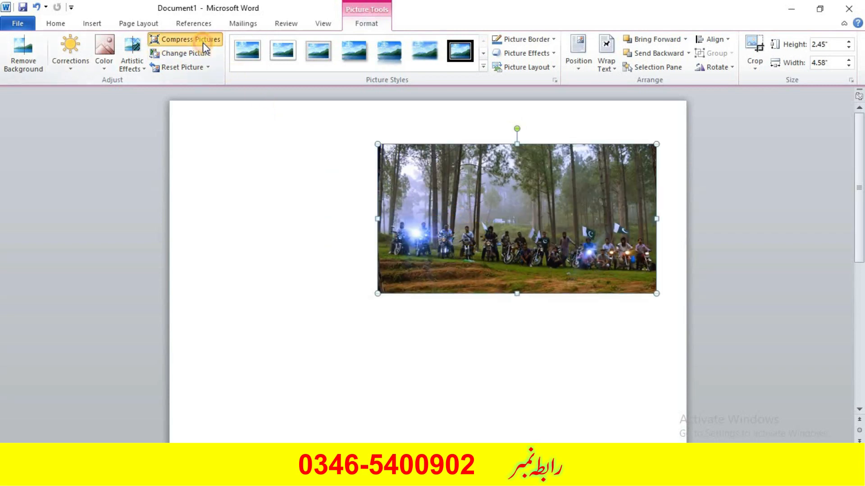
drag(238, 158, 157, 148)
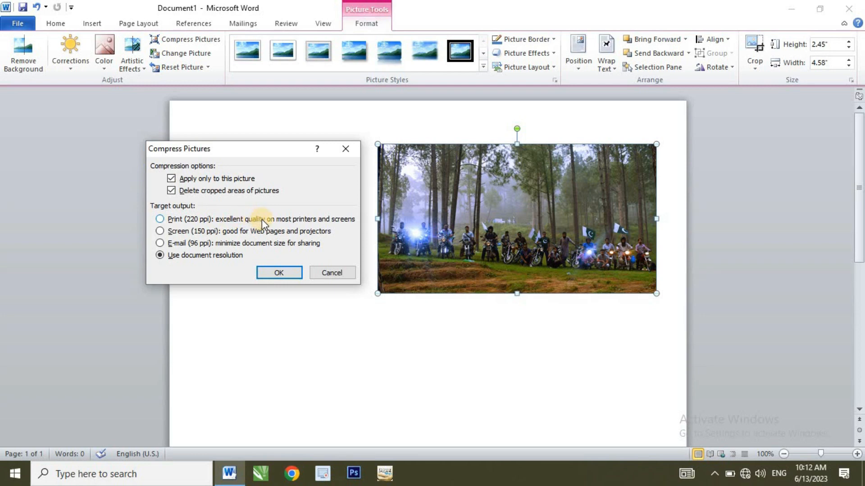
click(160, 220)
click(163, 232)
click(167, 245)
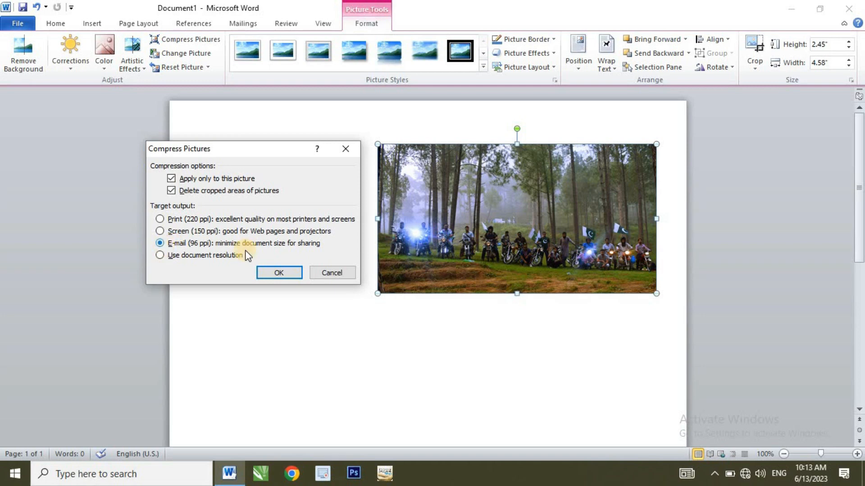
click(264, 271)
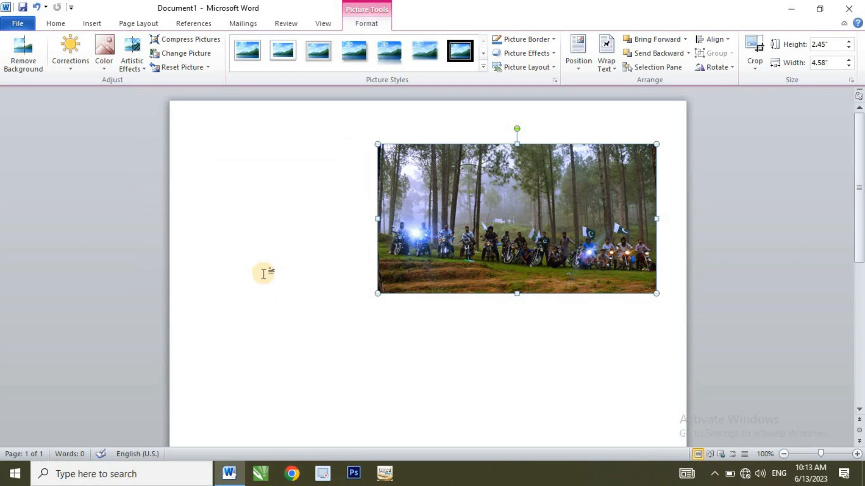
key(ctrl+z)
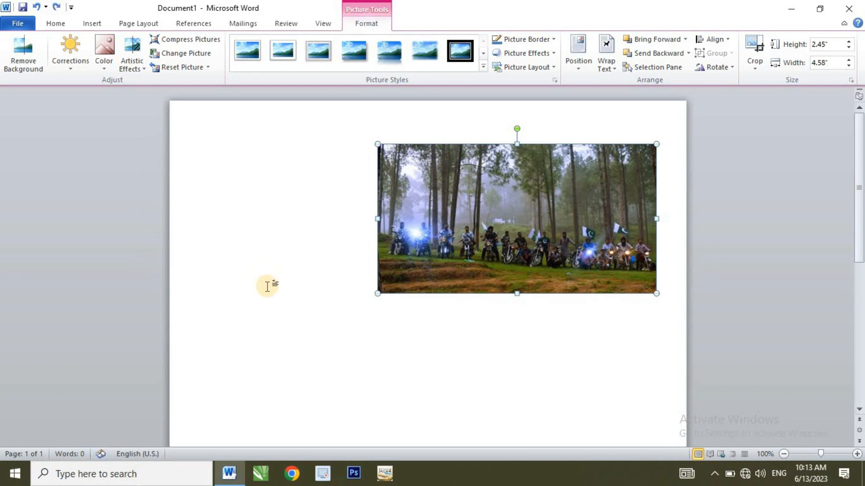
Compress the picture using the document resolution, applying only to this picture.
click(188, 41)
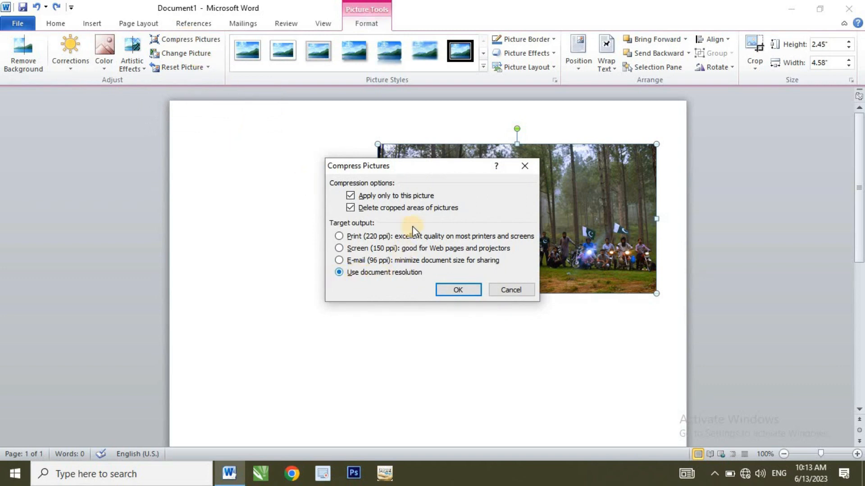
drag(407, 174, 243, 195)
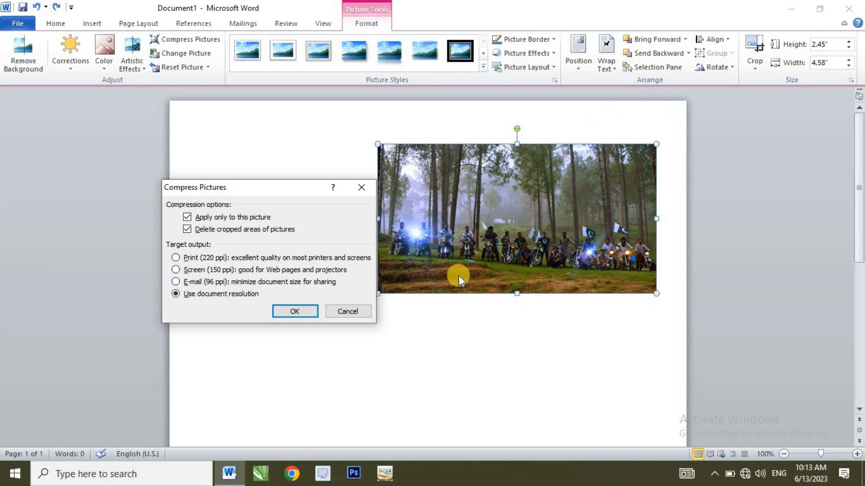
click(291, 312)
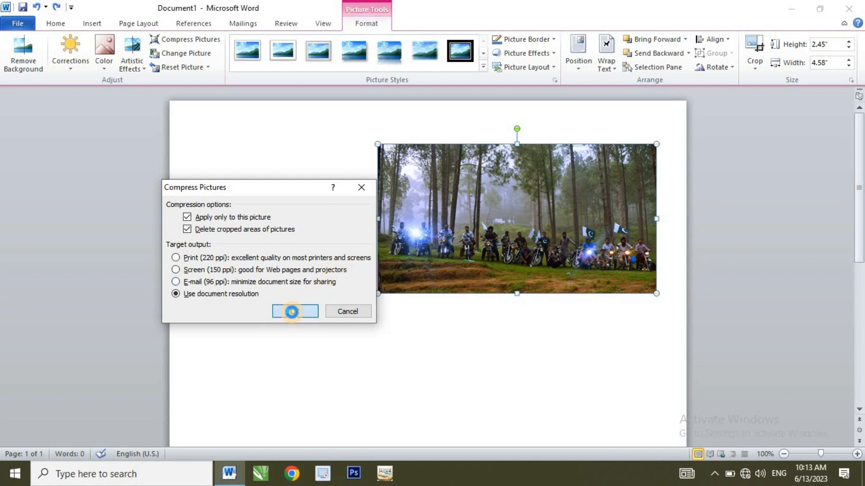
Change the picture to "images (11)" from the same folder.
click(199, 55)
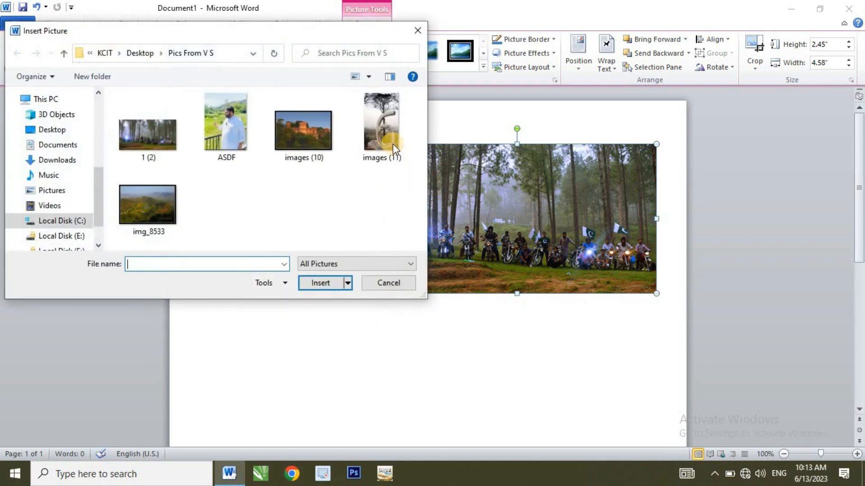
double_click(386, 129)
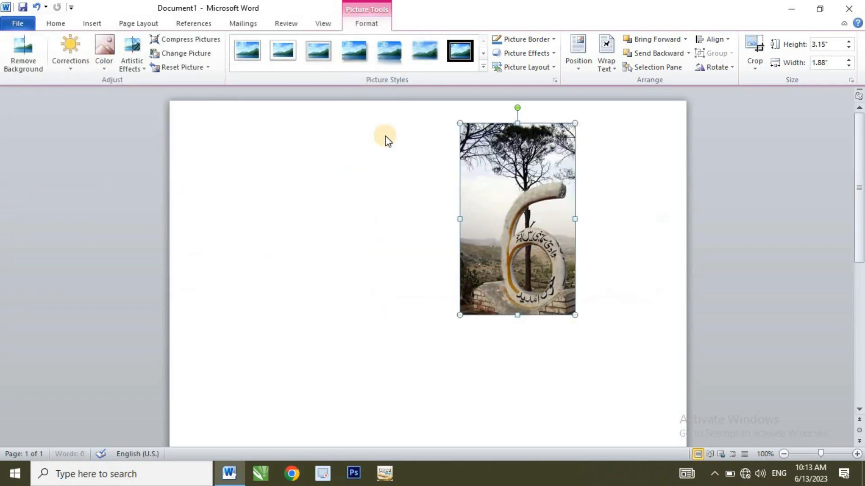
Move the picture toward the page centre and shrink it from its corner to about 2.34" high by 1.4" wide.
drag(473, 176, 391, 206)
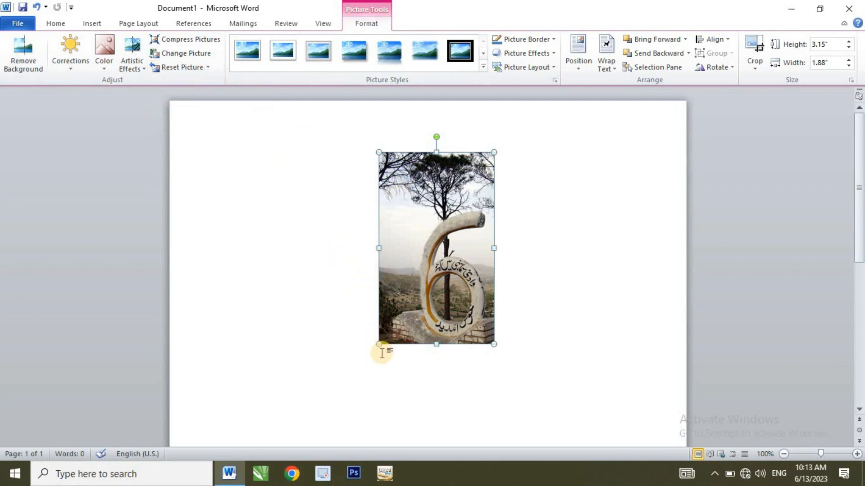
drag(377, 346, 404, 272)
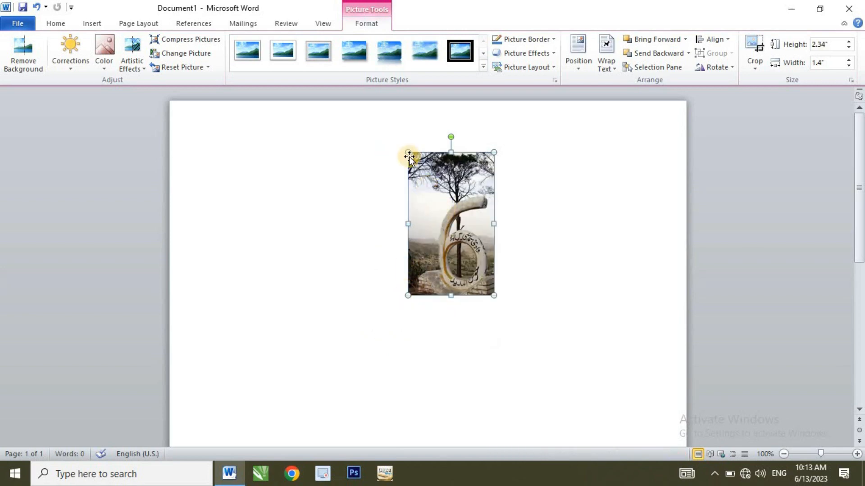
Apply an artistic effect and the Saturation 400% colour preset to the picture.
click(135, 51)
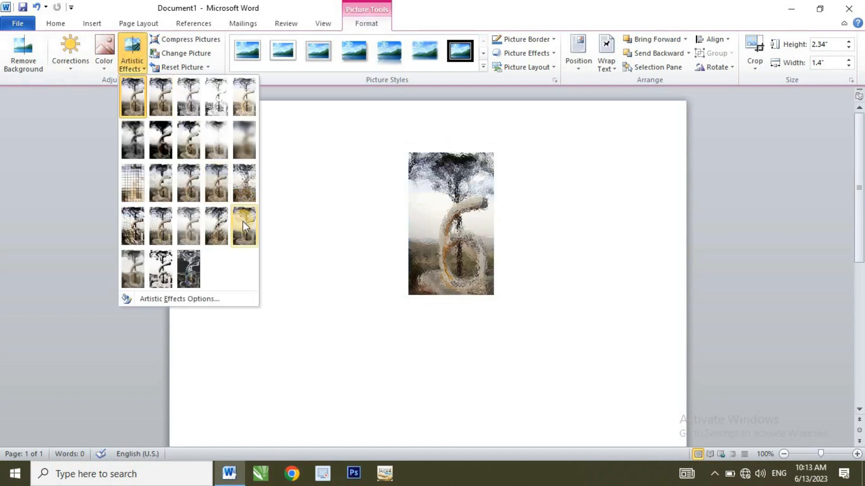
click(213, 225)
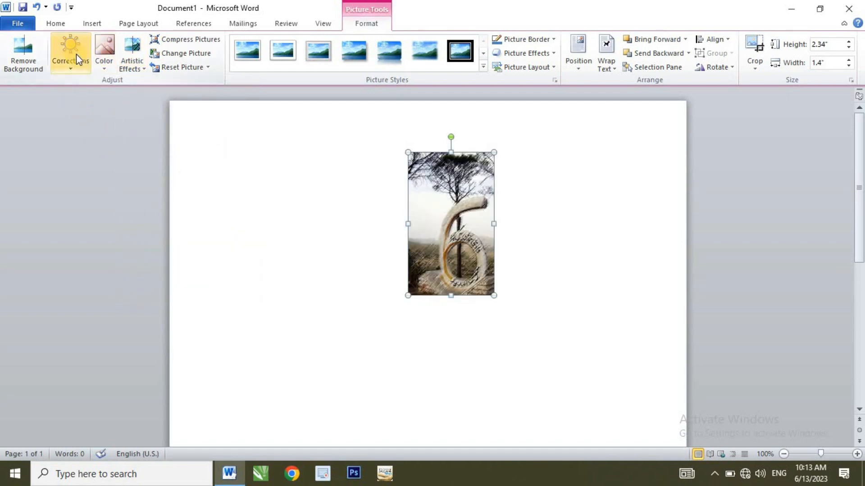
click(95, 50)
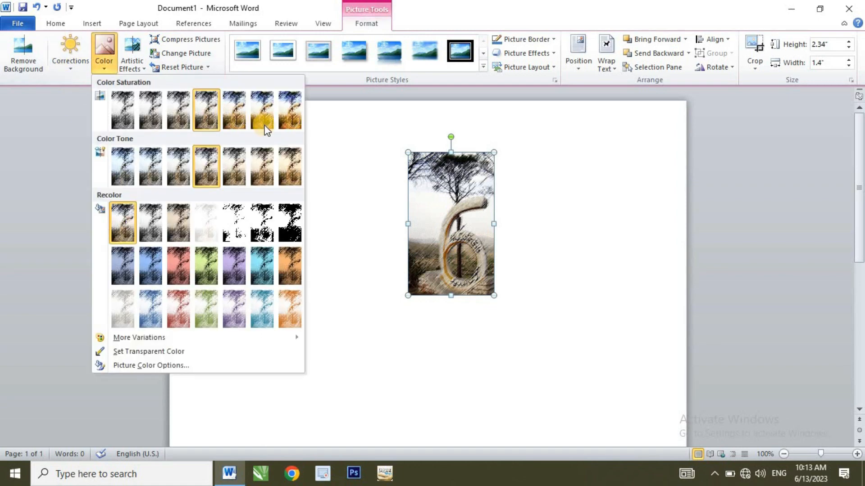
click(284, 110)
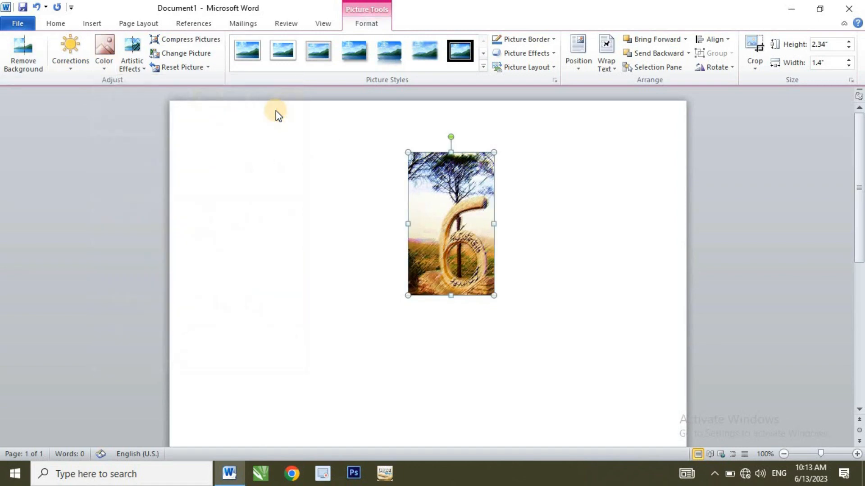
Reset the picture's adjustments, then reset both the picture and its size.
click(207, 68)
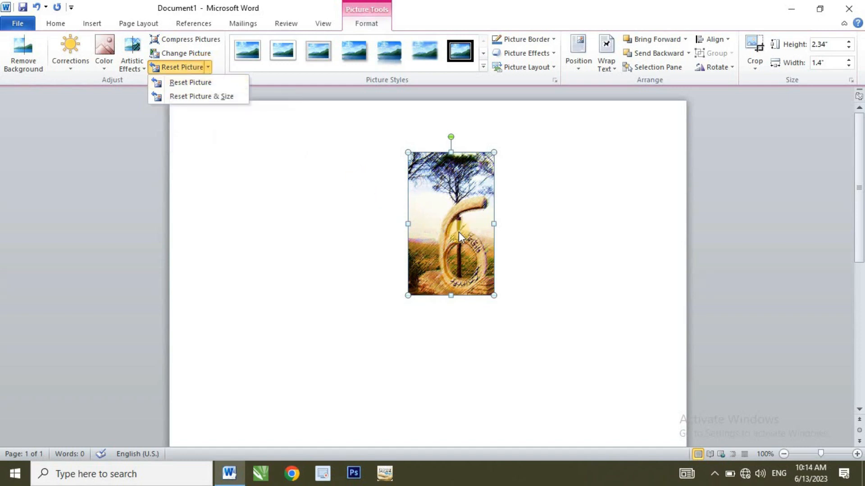
click(193, 83)
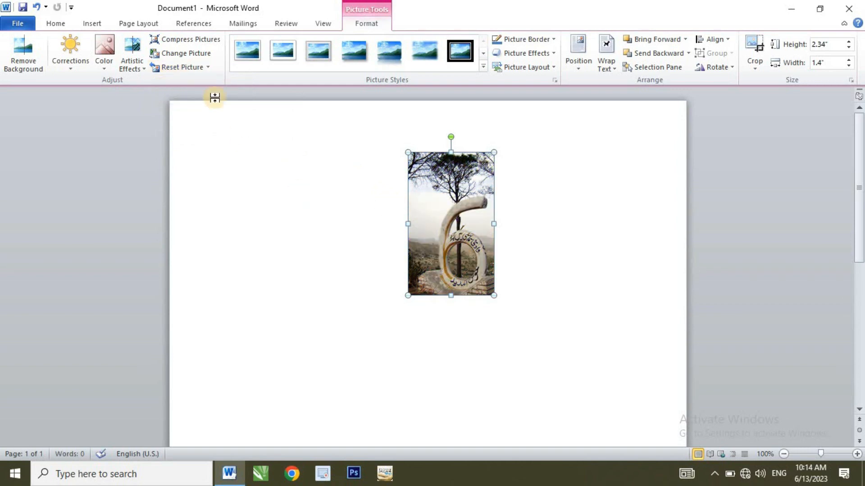
click(206, 69)
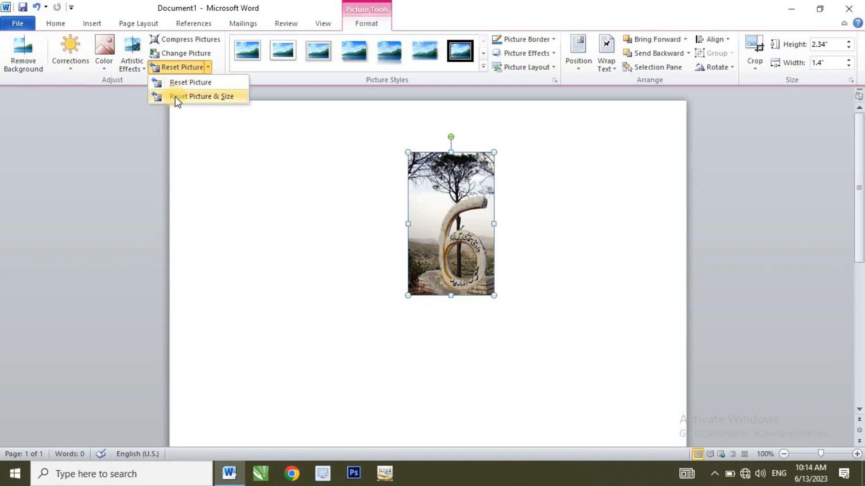
click(214, 96)
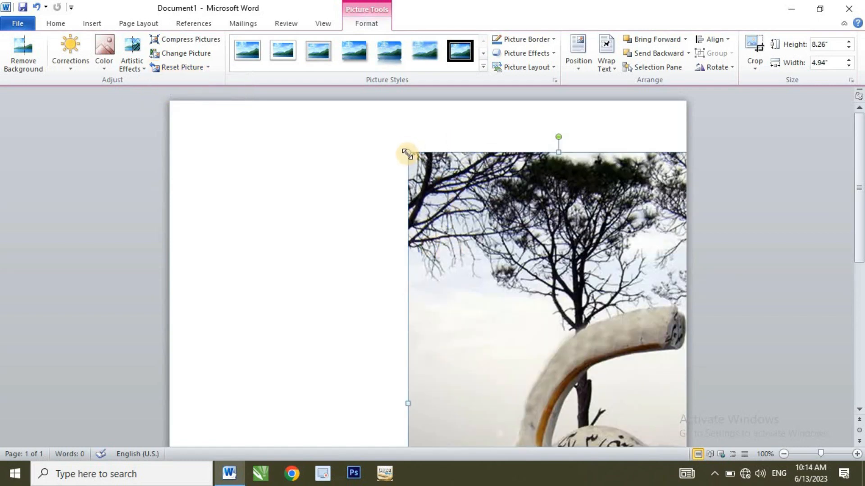
Resize the picture to about 3.85" high by 2.31" wide and place it at the upper right of the page.
drag(408, 157, 496, 298)
drag(614, 338, 521, 150)
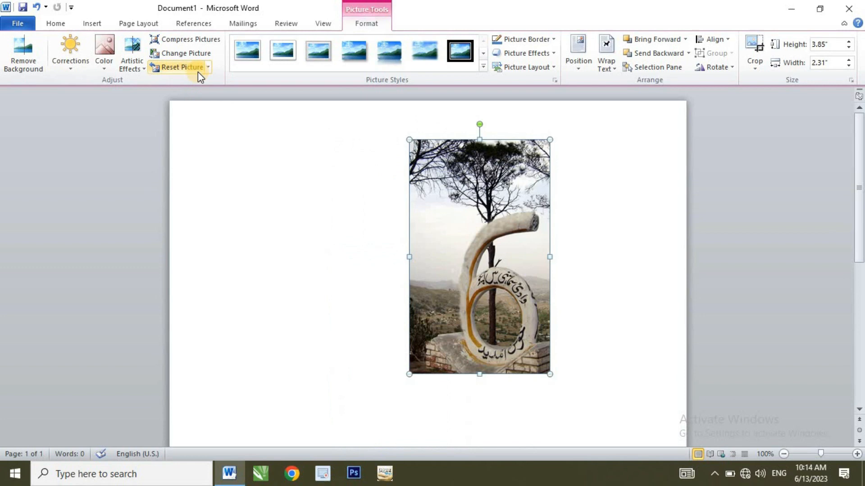
drag(498, 208, 602, 189)
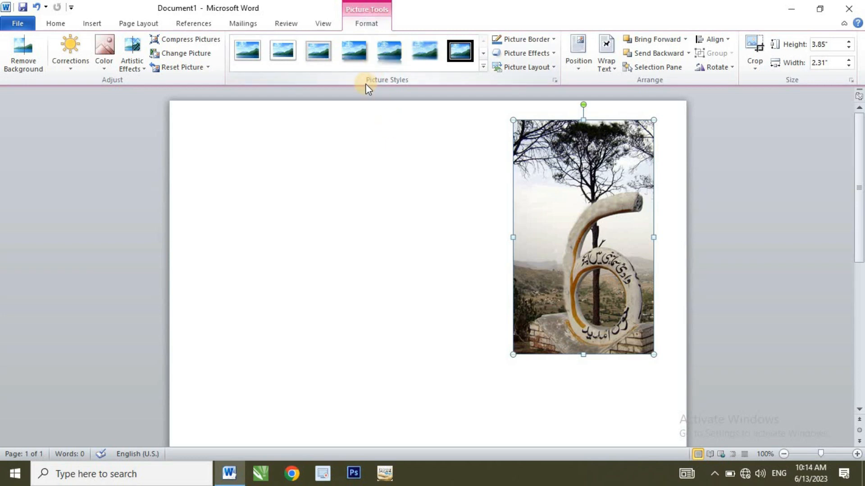
Browse the full picture styles gallery without applying a style.
click(469, 60)
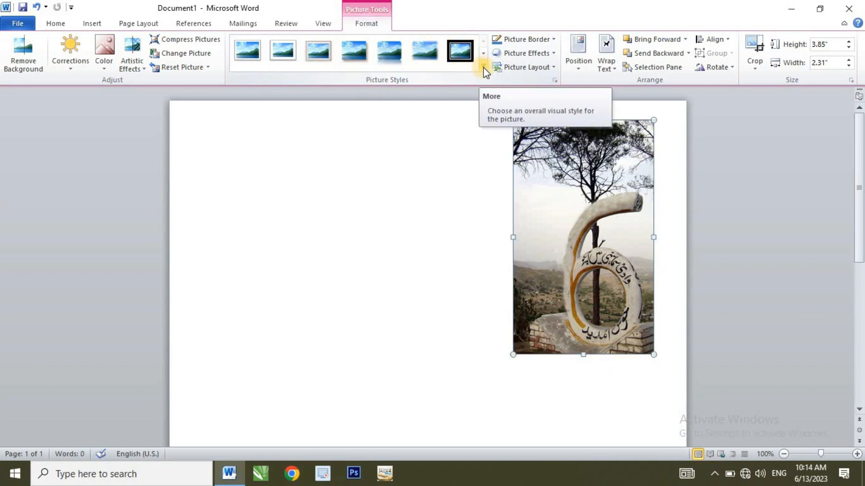
click(483, 67)
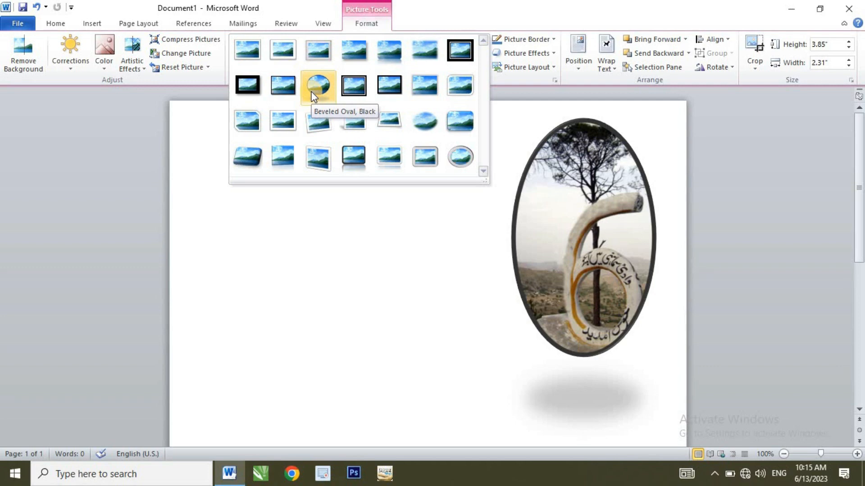
click(545, 215)
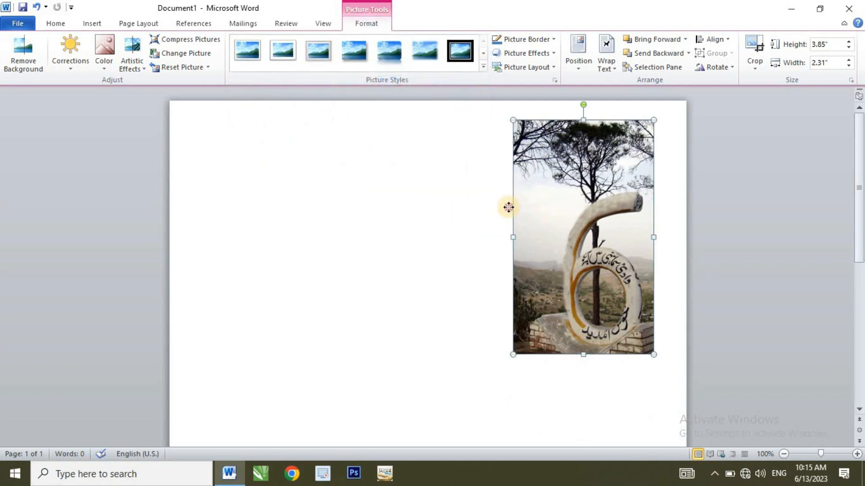
Move the picture to the upper left area of the page.
drag(508, 207, 268, 208)
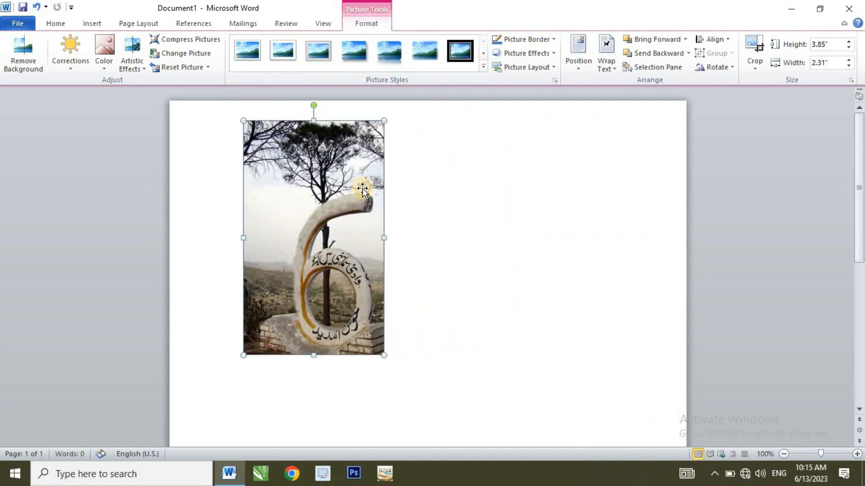
Try a red picture border with 6 pt weight and a dashed style, then set the picture to no outline.
click(518, 40)
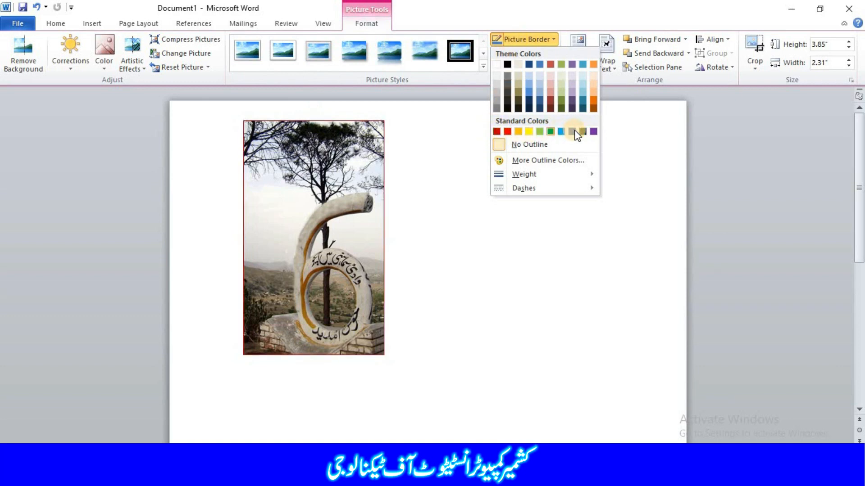
click(507, 131)
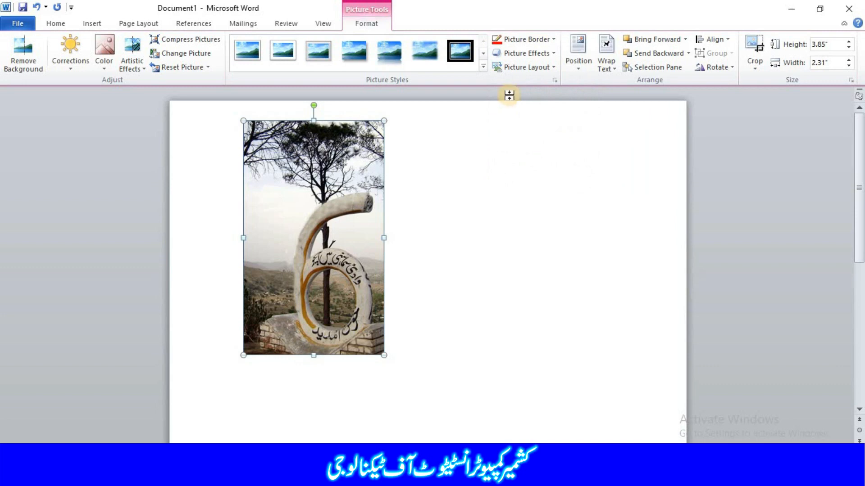
click(534, 41)
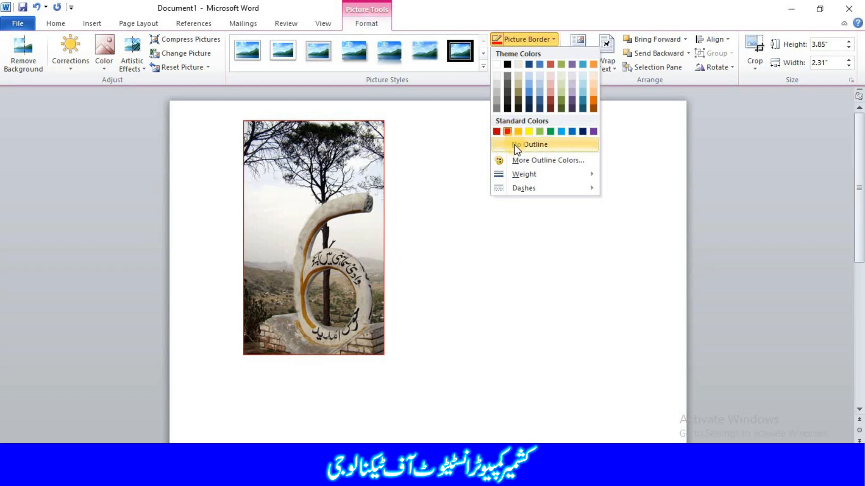
mouse_move(506, 182)
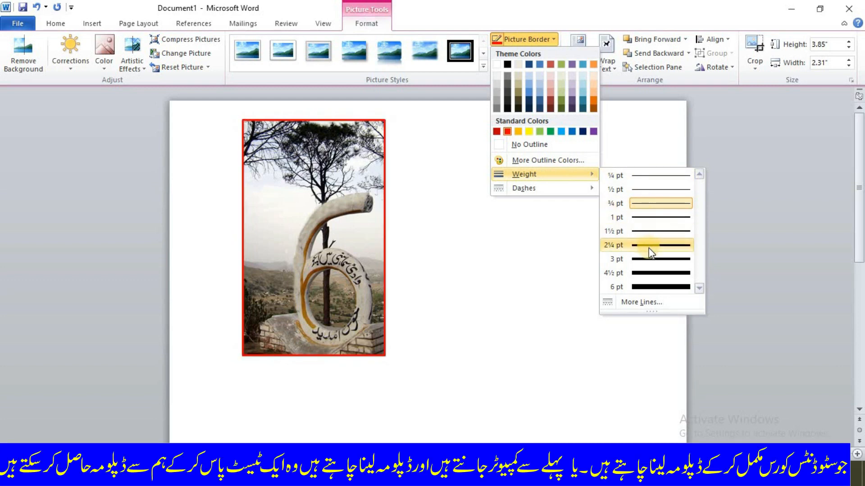
click(651, 287)
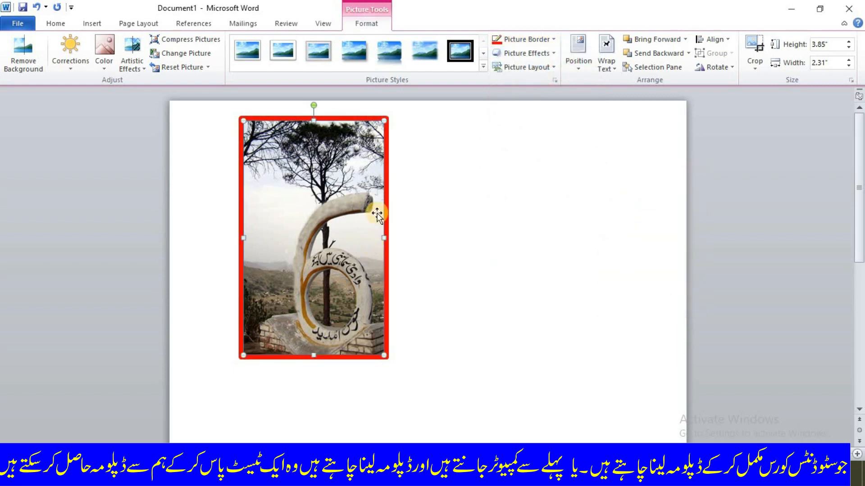
click(523, 45)
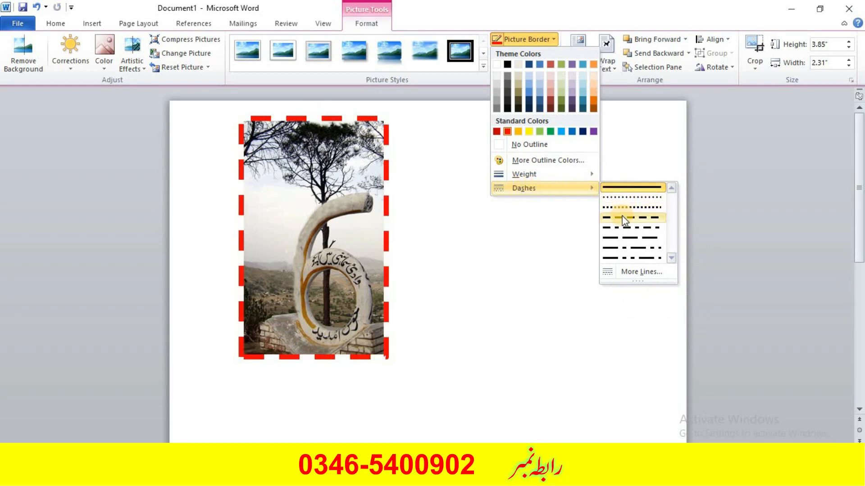
click(614, 258)
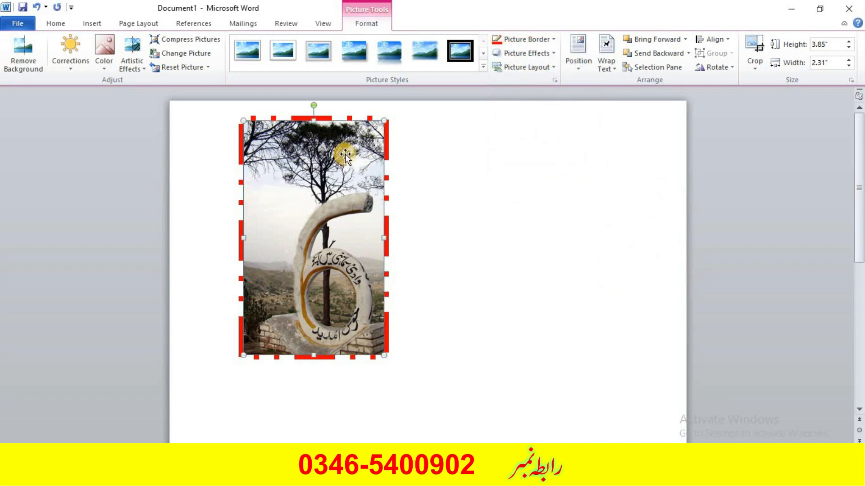
click(540, 41)
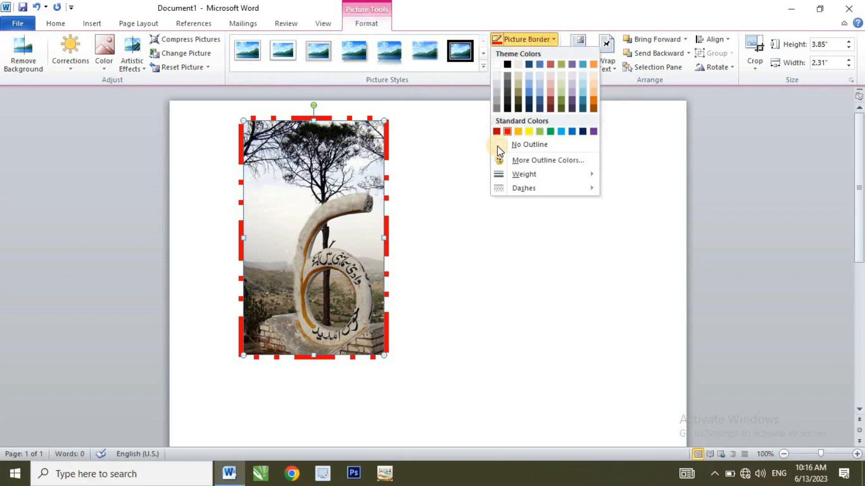
click(497, 145)
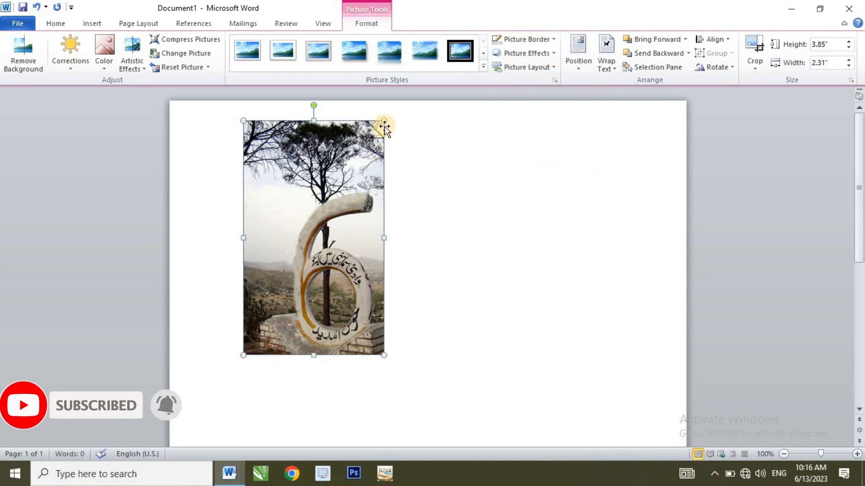
Resize the picture from its corner to about 3.1" high by 1.85" wide.
mouse_move(384, 122)
mouse_down()
mouse_move(355, 180)
mouse_move(378, 120)
mouse_up()
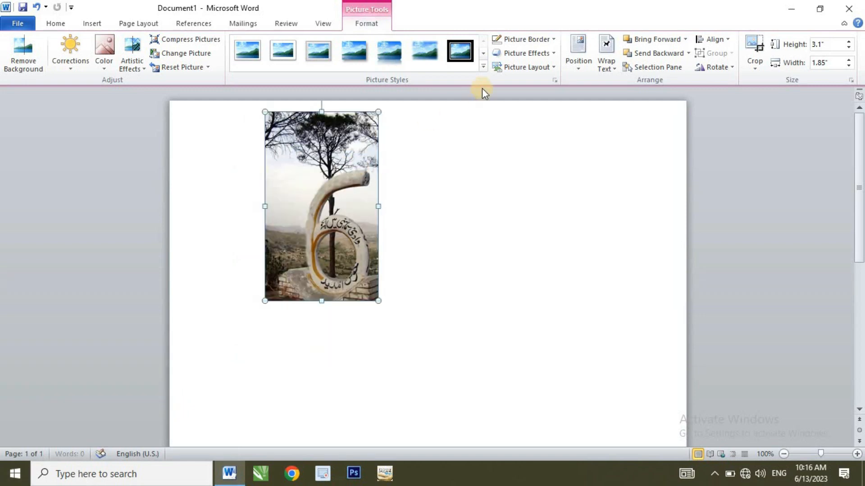
Browse the picture effect presets, shadows, reflections, glows, soft edges, bevels and 3-D rotations without applying any.
click(553, 52)
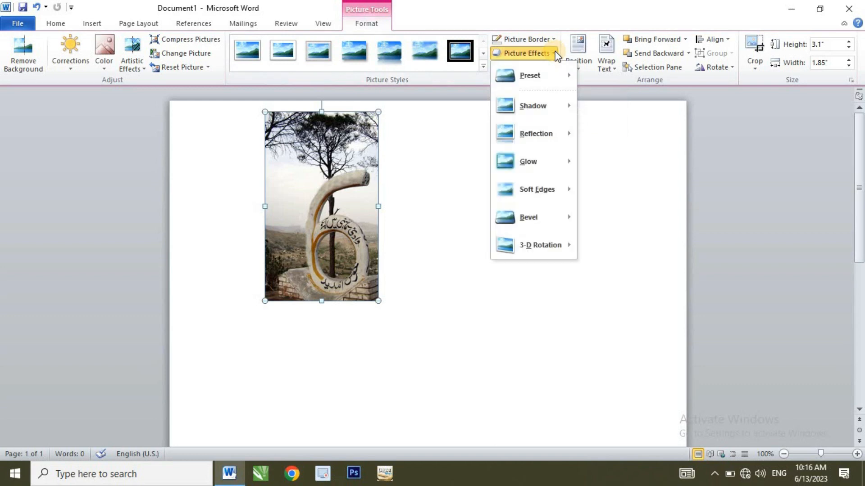
mouse_move(547, 76)
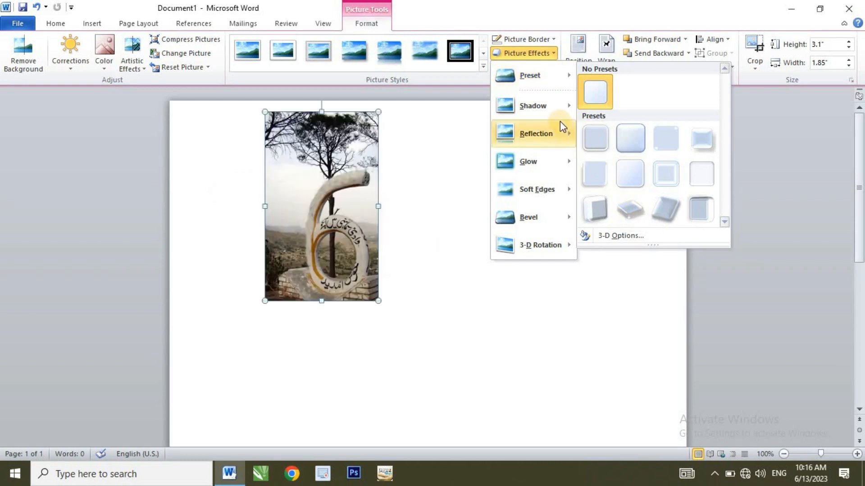
mouse_move(556, 120)
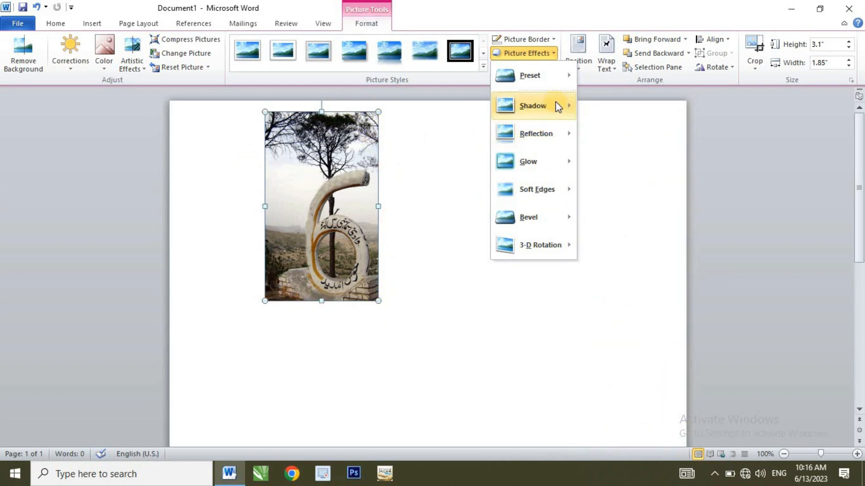
mouse_move(555, 102)
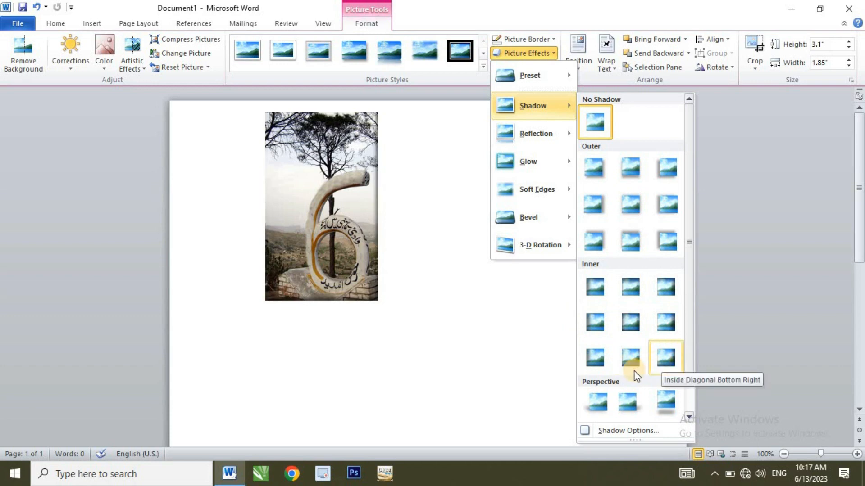
scroll(635, 375, down, 1)
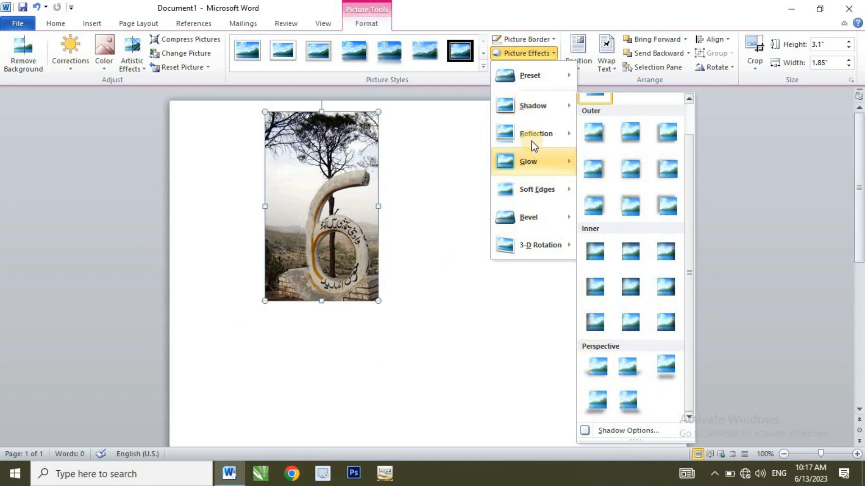
mouse_move(532, 142)
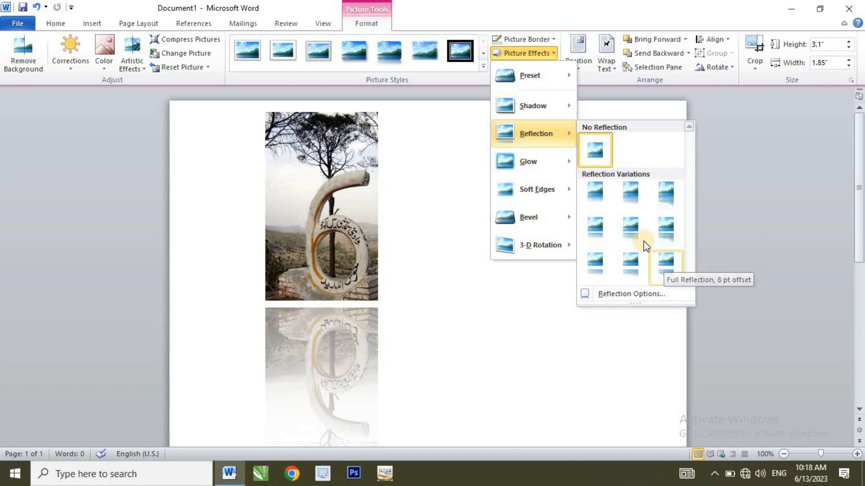
mouse_move(547, 168)
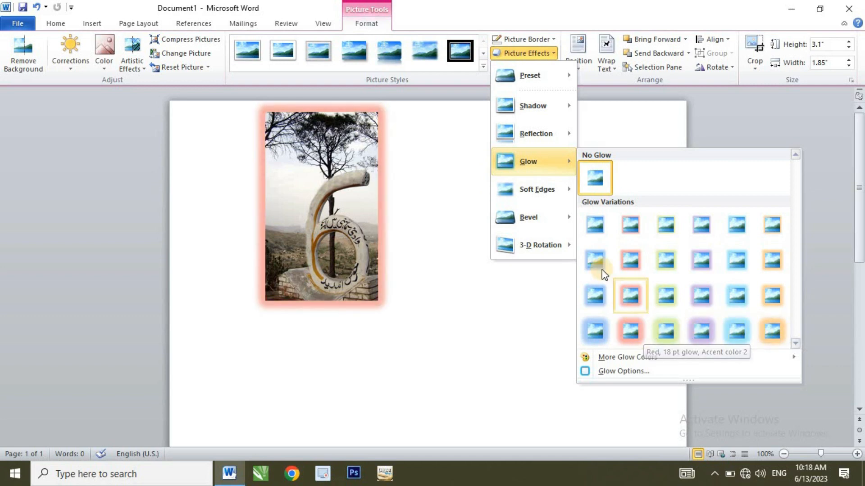
click(546, 189)
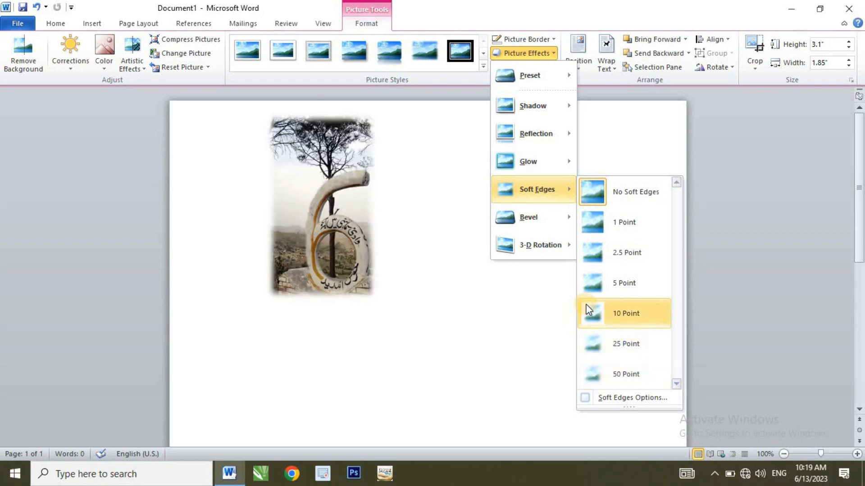
mouse_move(542, 223)
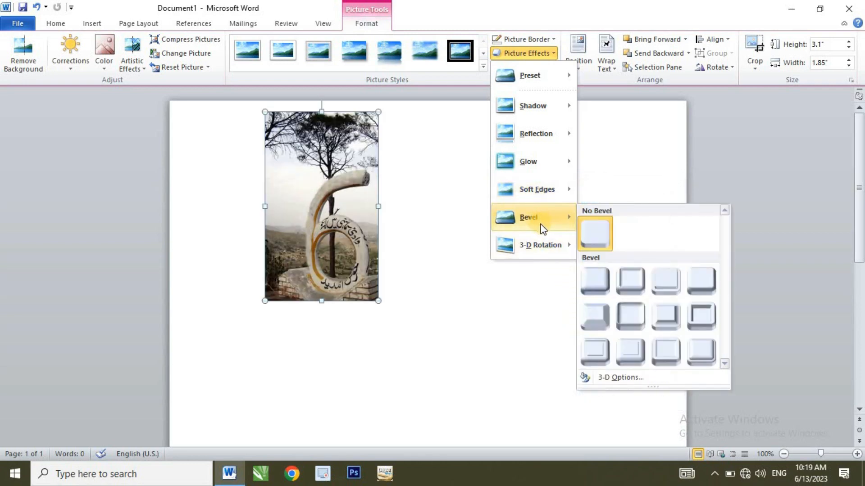
mouse_move(569, 247)
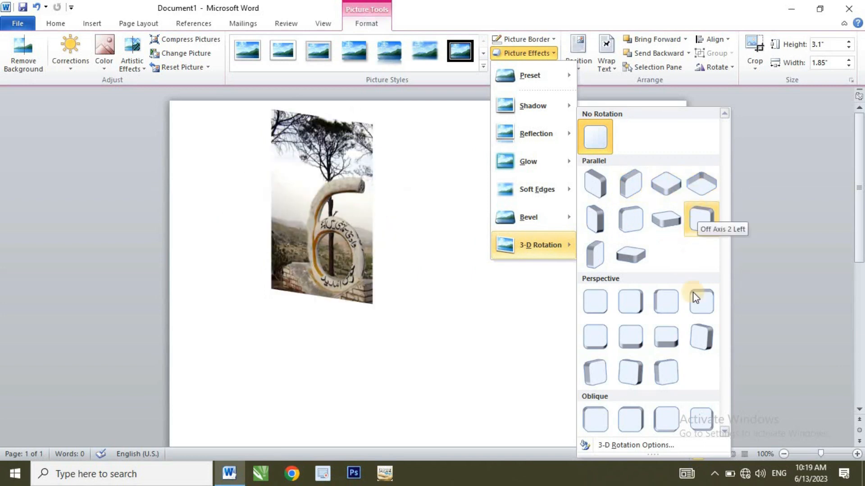
click(447, 283)
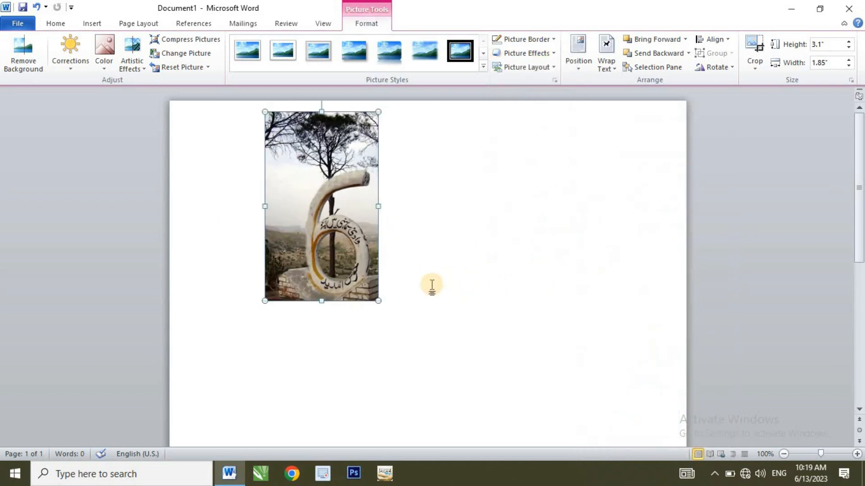
Convert the picture to the Captioned Pictures SmartArt picture layout.
click(540, 72)
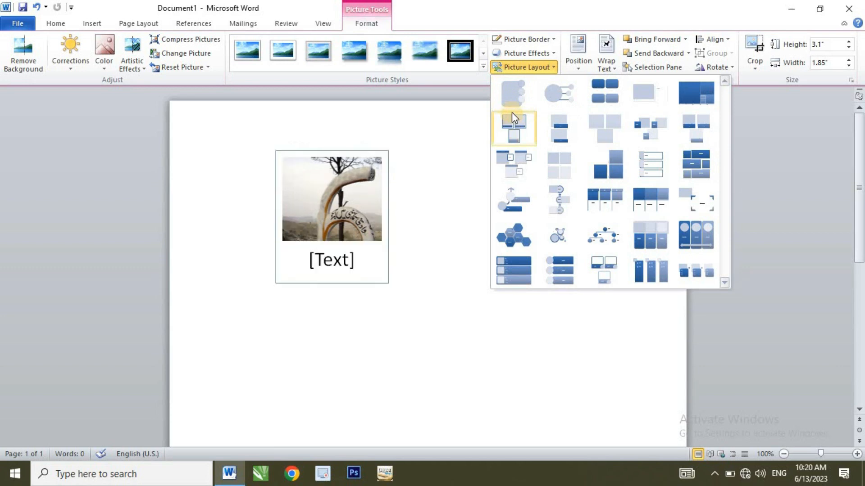
click(513, 129)
Enter the caption 6th Mor in the SmartArt text placeholder below the picture.
click(319, 252)
click(306, 251)
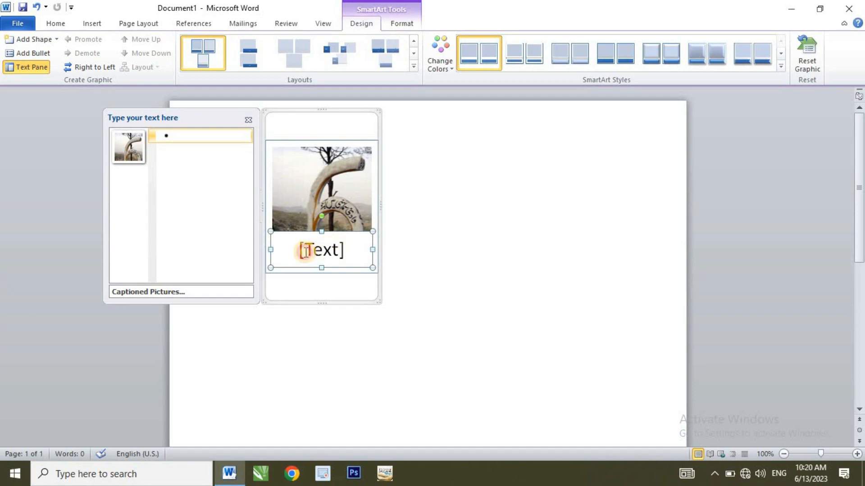
click(305, 251)
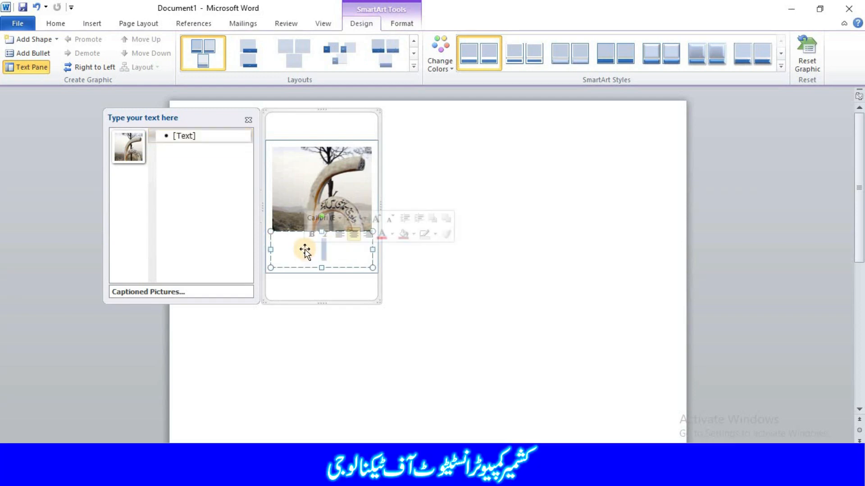
text(^th)
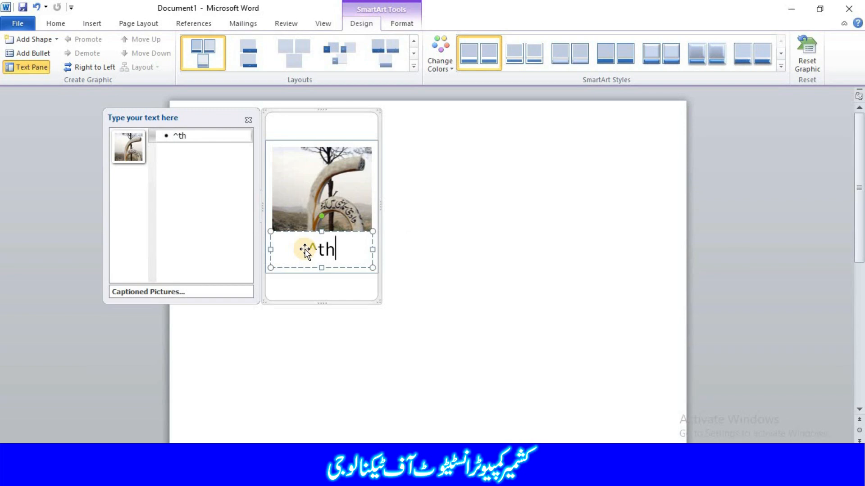
key(BackSpace)
key(BackSpace)
key(BackSpace)
text(6th Mor)
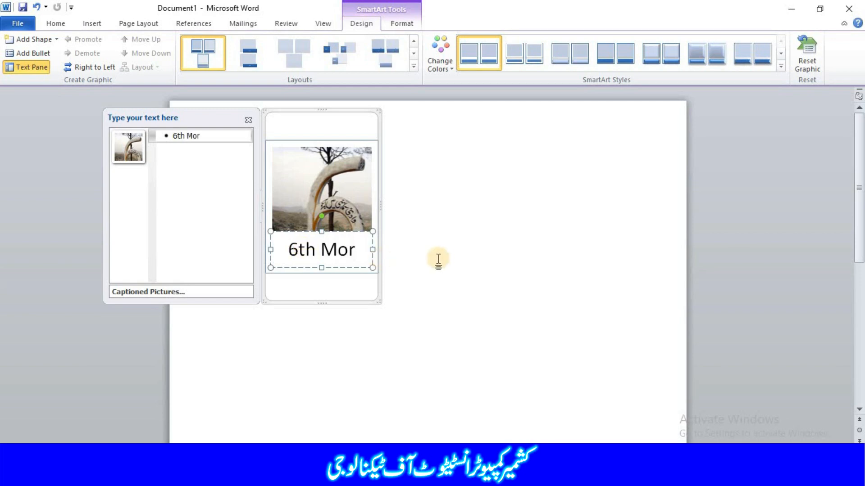
click(405, 295)
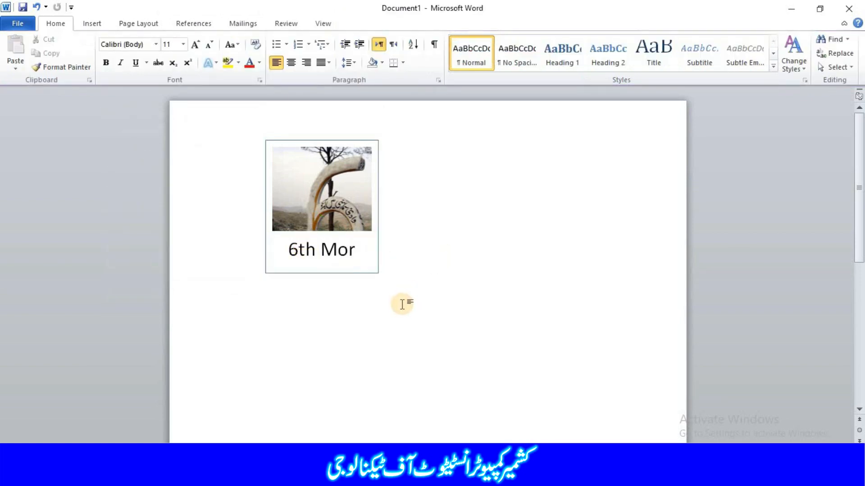
Select the picture inside the SmartArt and review its SmartArt and picture format options before deselecting it.
click(352, 198)
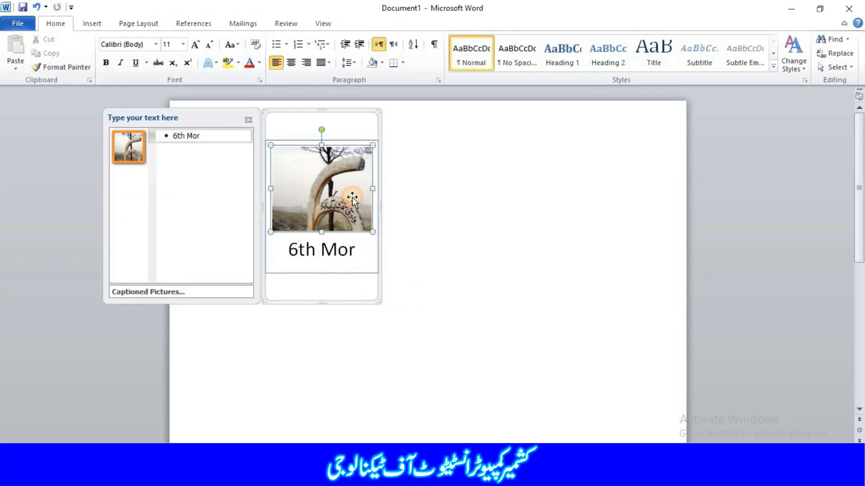
click(346, 112)
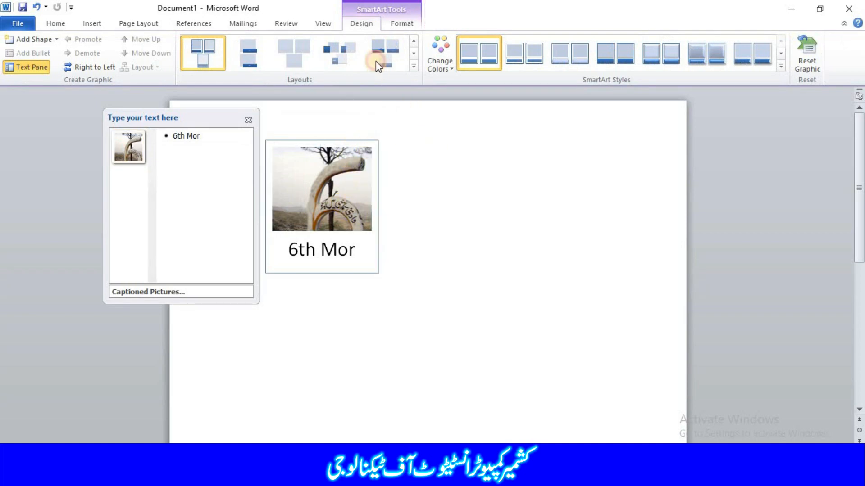
click(317, 151)
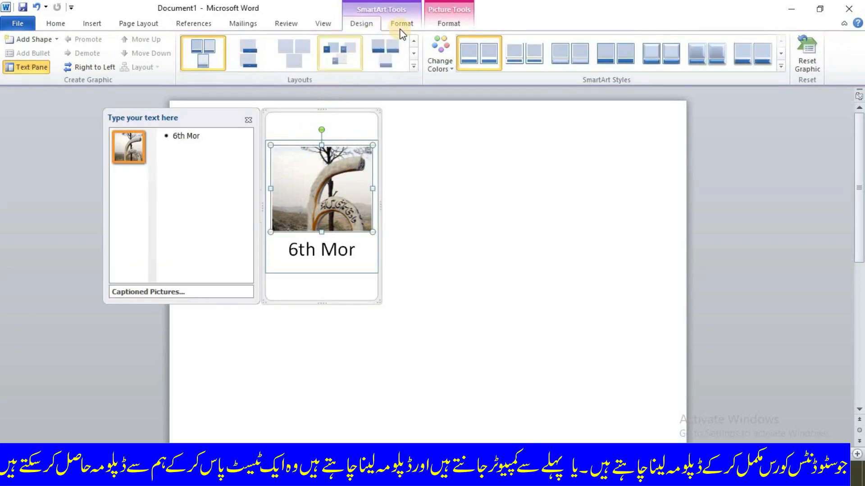
click(403, 31)
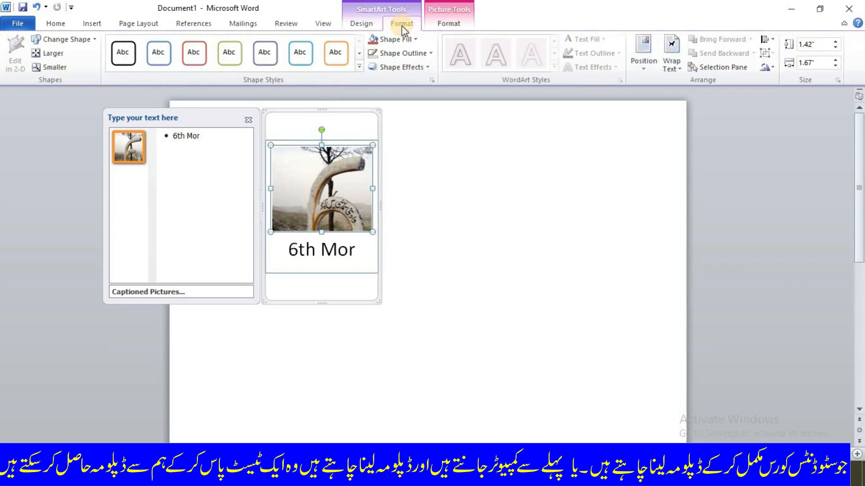
click(436, 22)
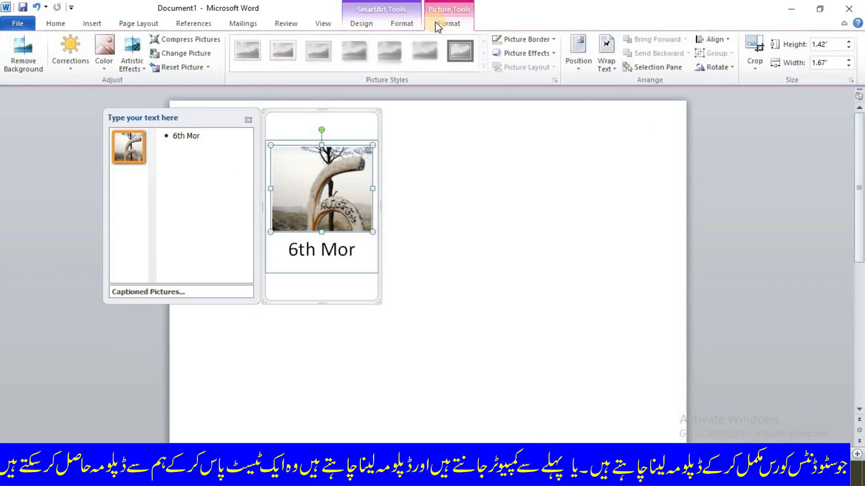
double_click(345, 108)
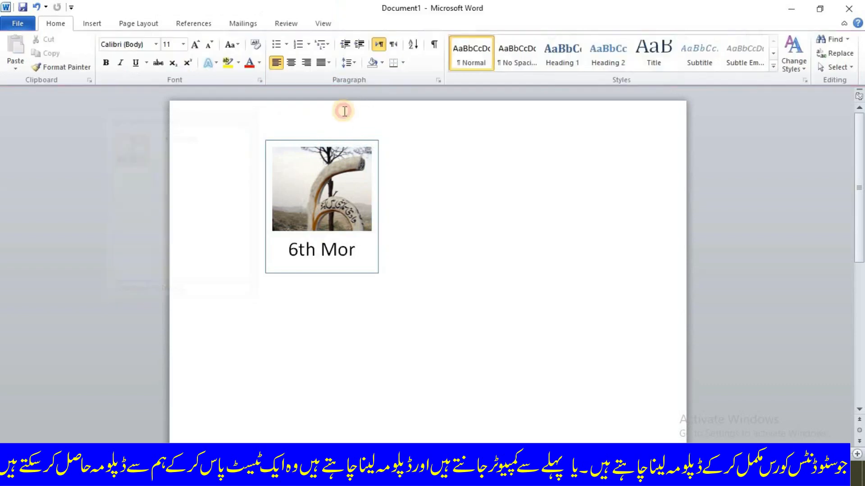
Switch the SmartArt graphic through several picture layouts, ending with Bending Picture Caption List.
double_click(351, 174)
click(361, 143)
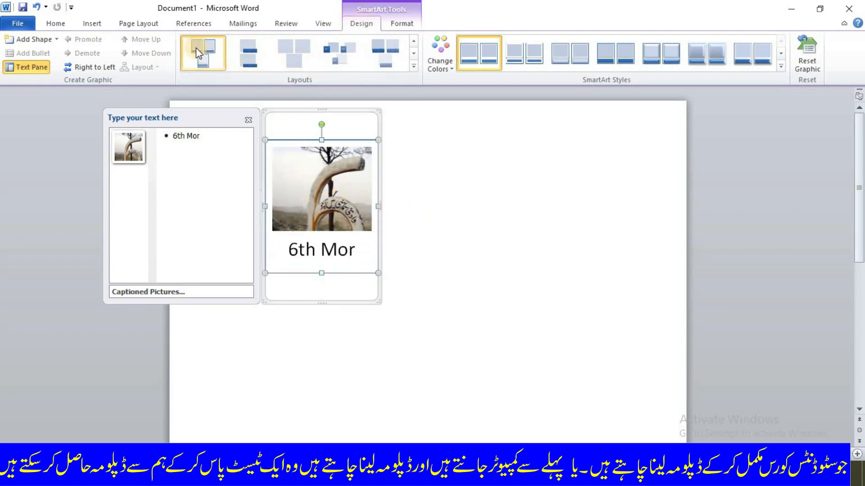
click(243, 47)
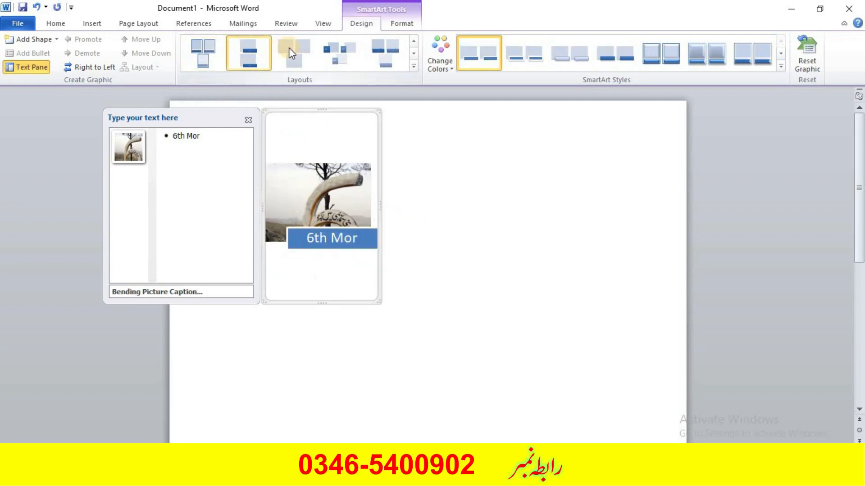
click(290, 48)
click(329, 54)
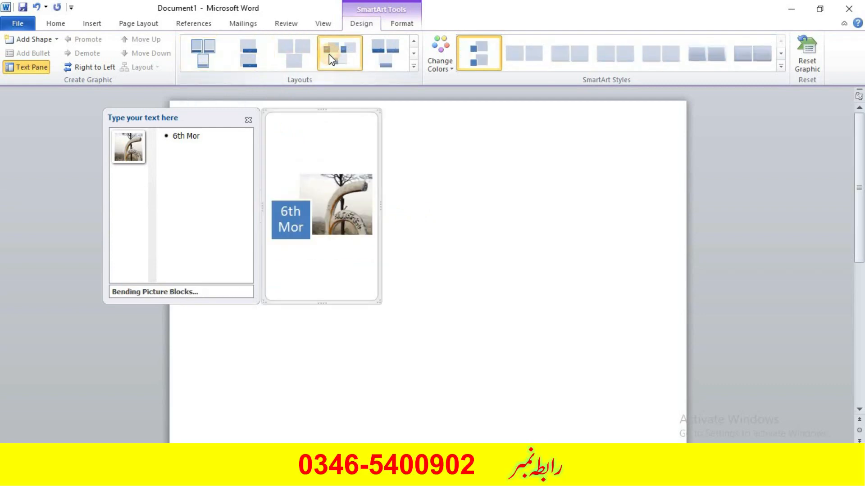
click(383, 54)
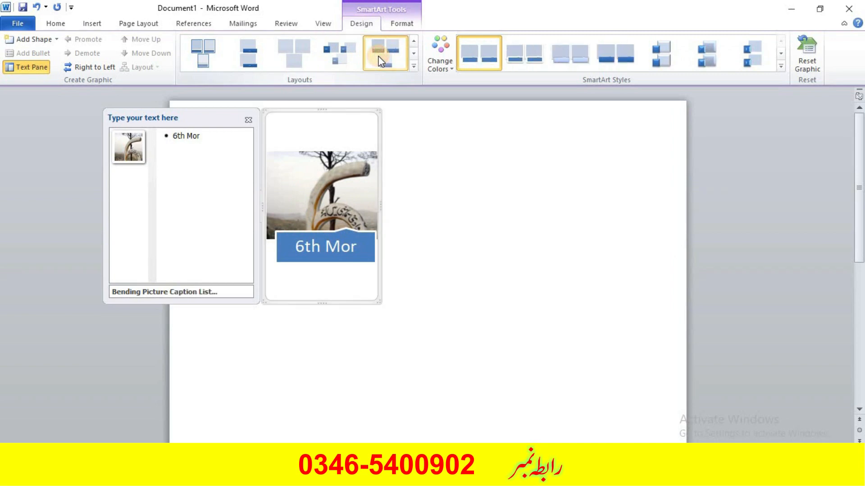
Recolor the SmartArt with an Accent 2 colour scheme and apply a 3-D SmartArt style.
click(441, 63)
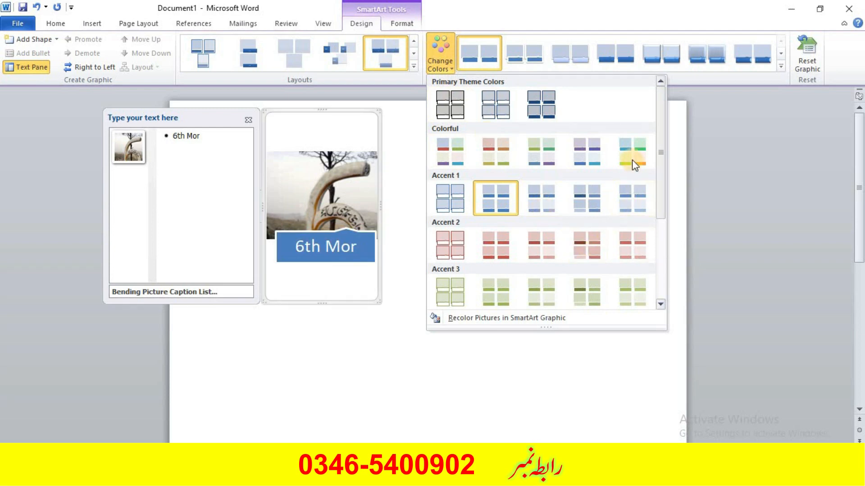
click(636, 236)
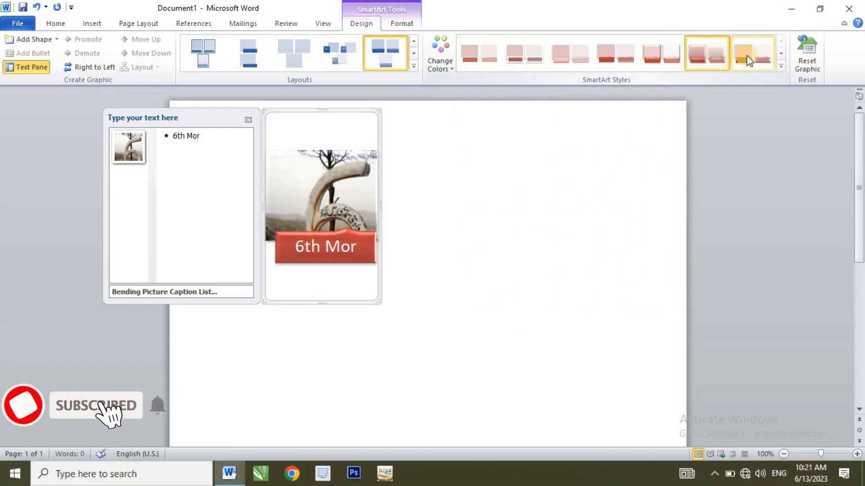
click(780, 65)
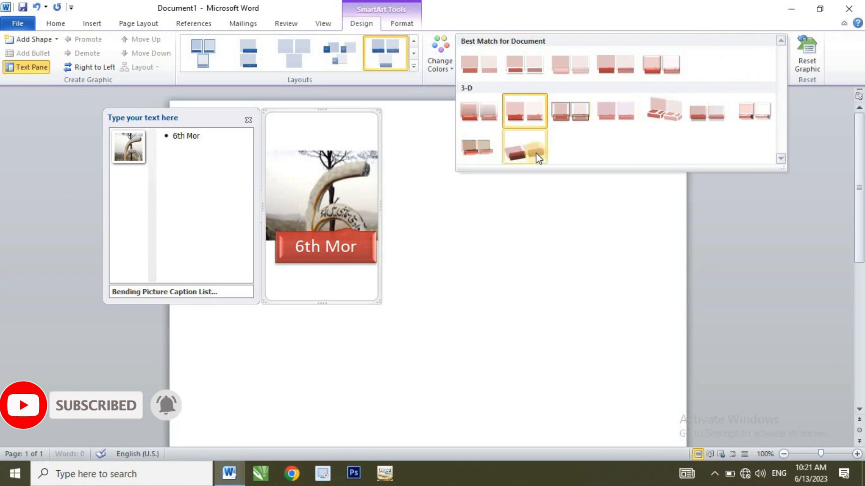
click(491, 150)
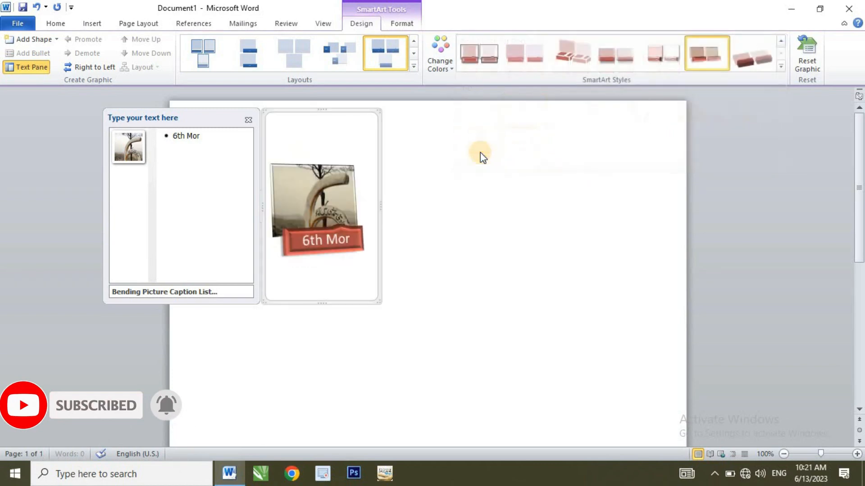
Review the SmartArt format options, deselect the graphic, and reselect its picture to view its format options.
click(399, 23)
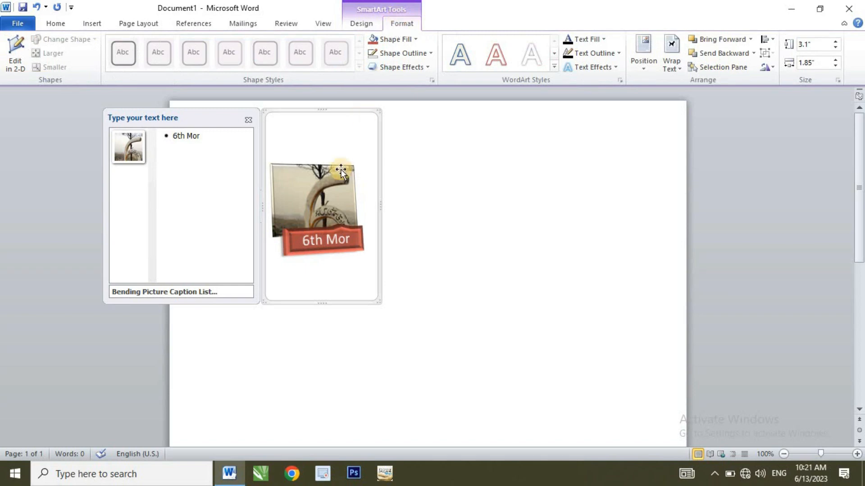
click(414, 151)
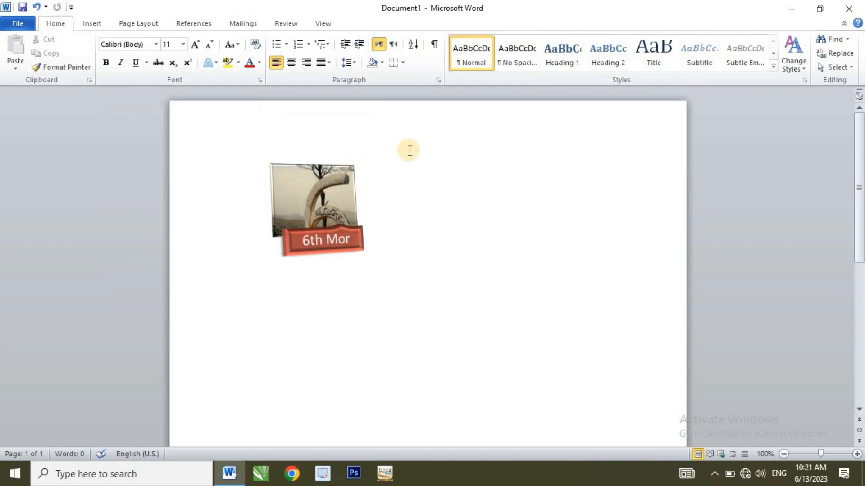
click(340, 177)
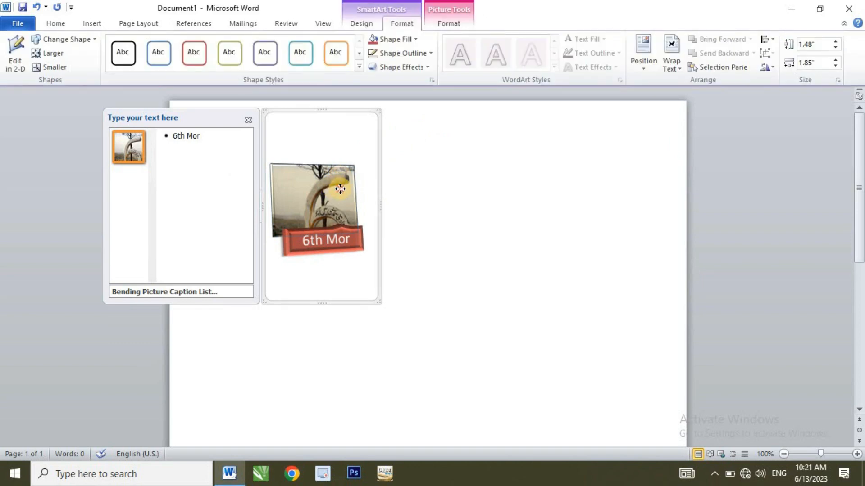
double_click(339, 188)
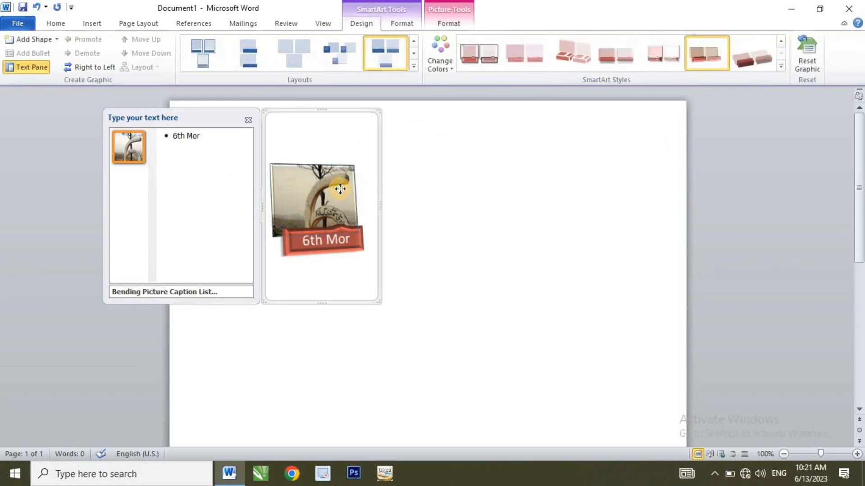
click(400, 24)
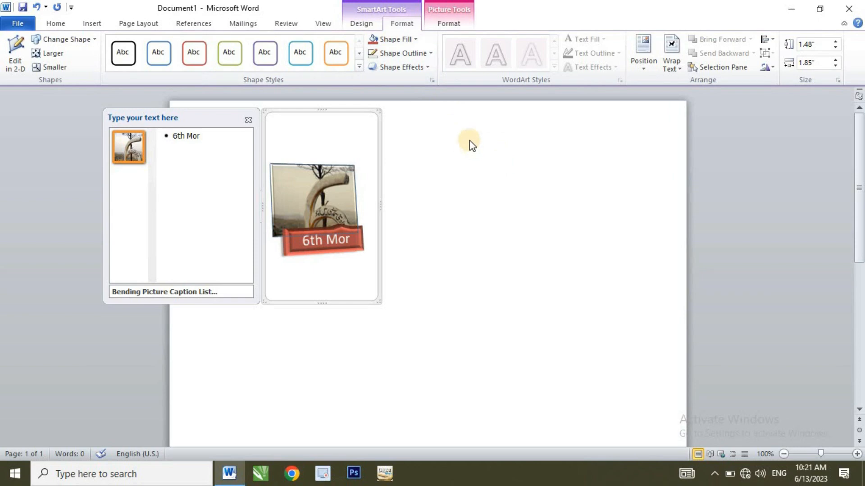